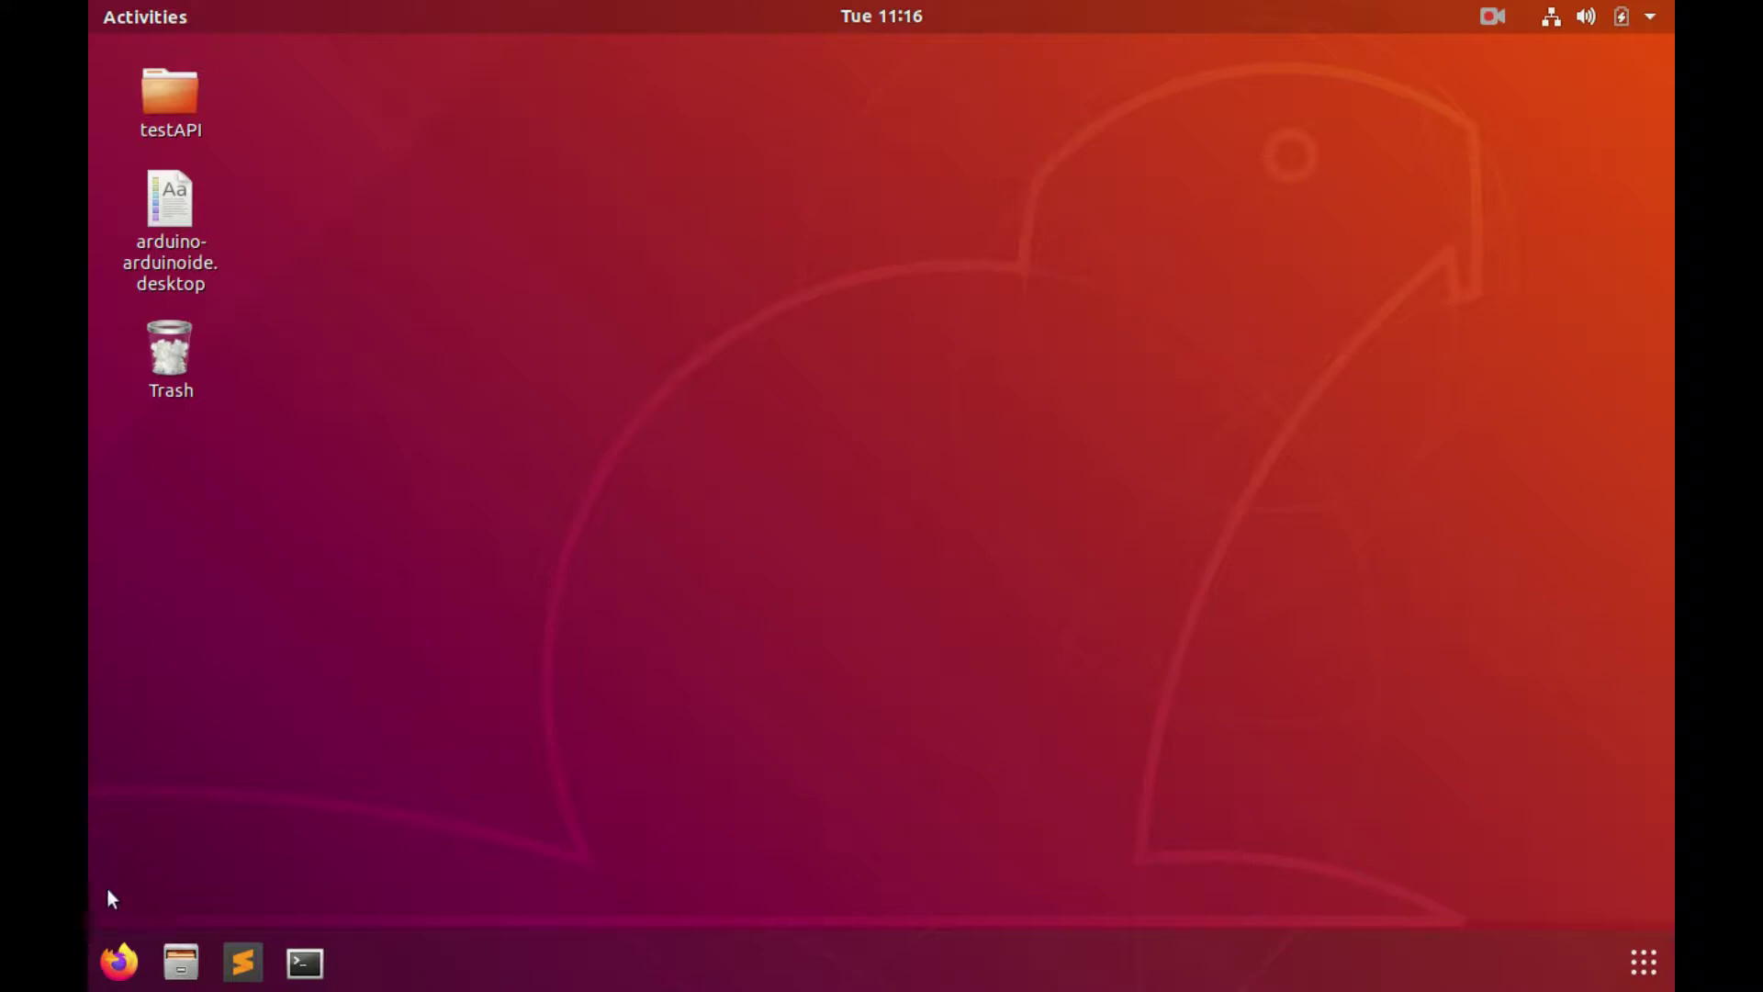
Launch Firefox and load the IFTTT website.
{"action": "left_click", "coordinate": [118, 961]}
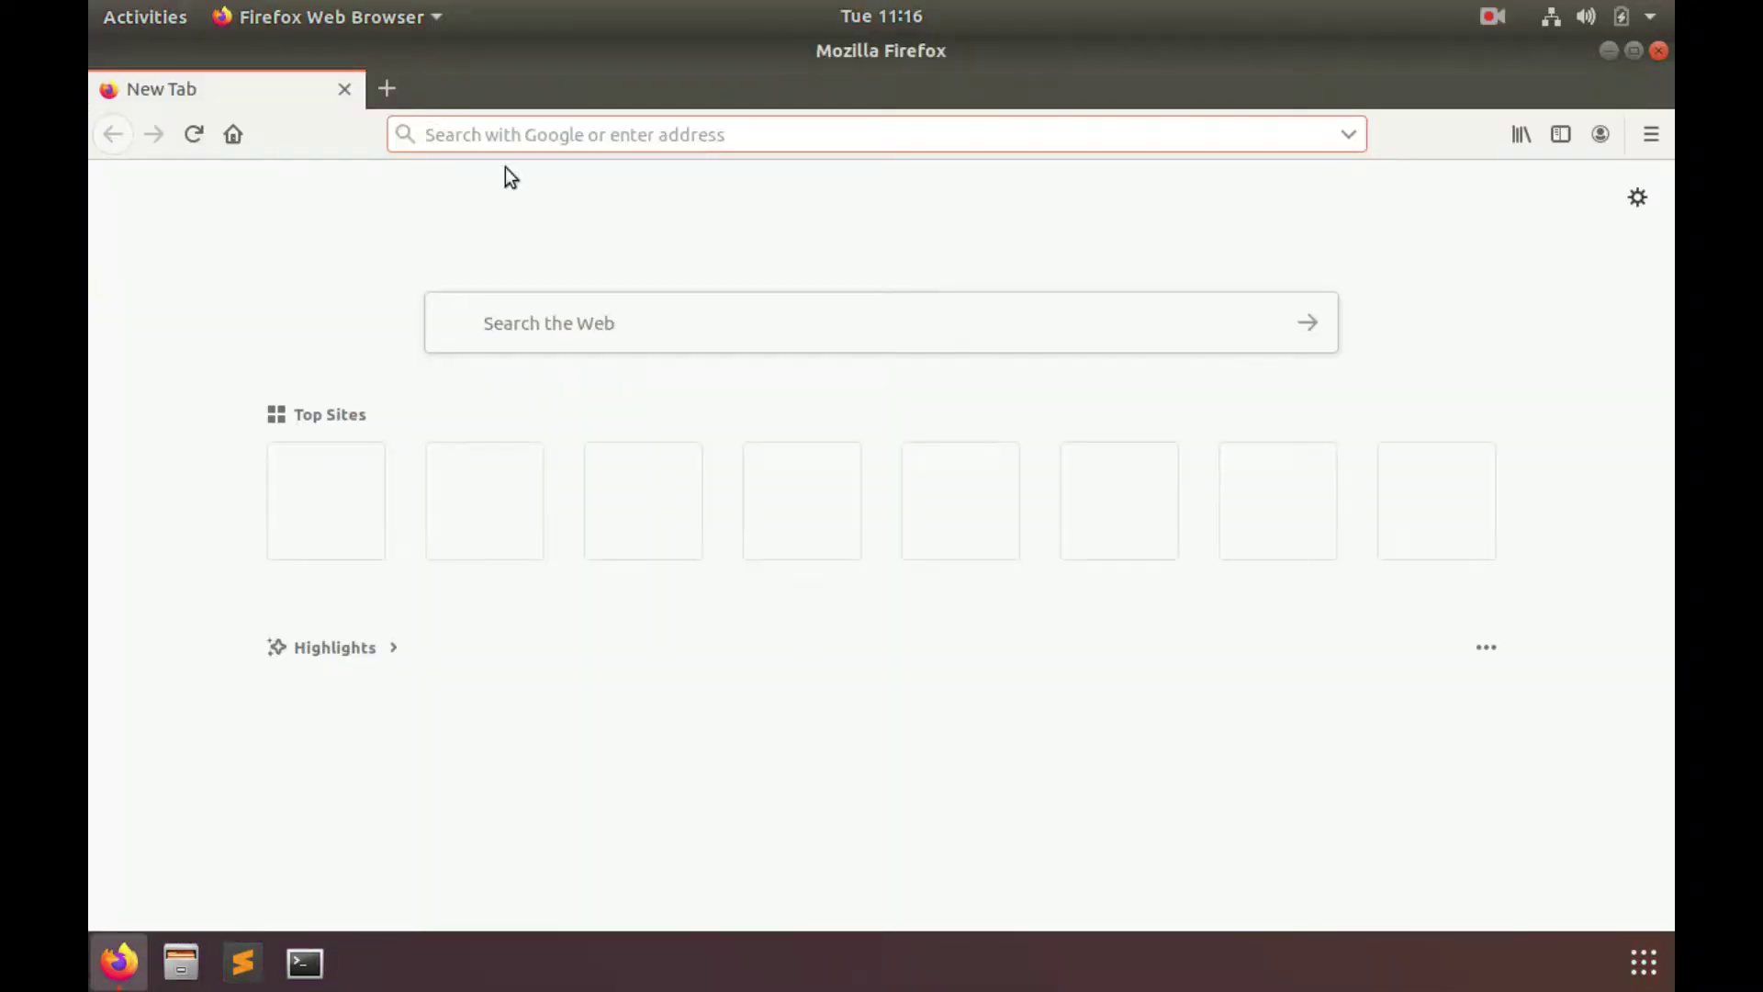
{"action": "type", "text": "i"}
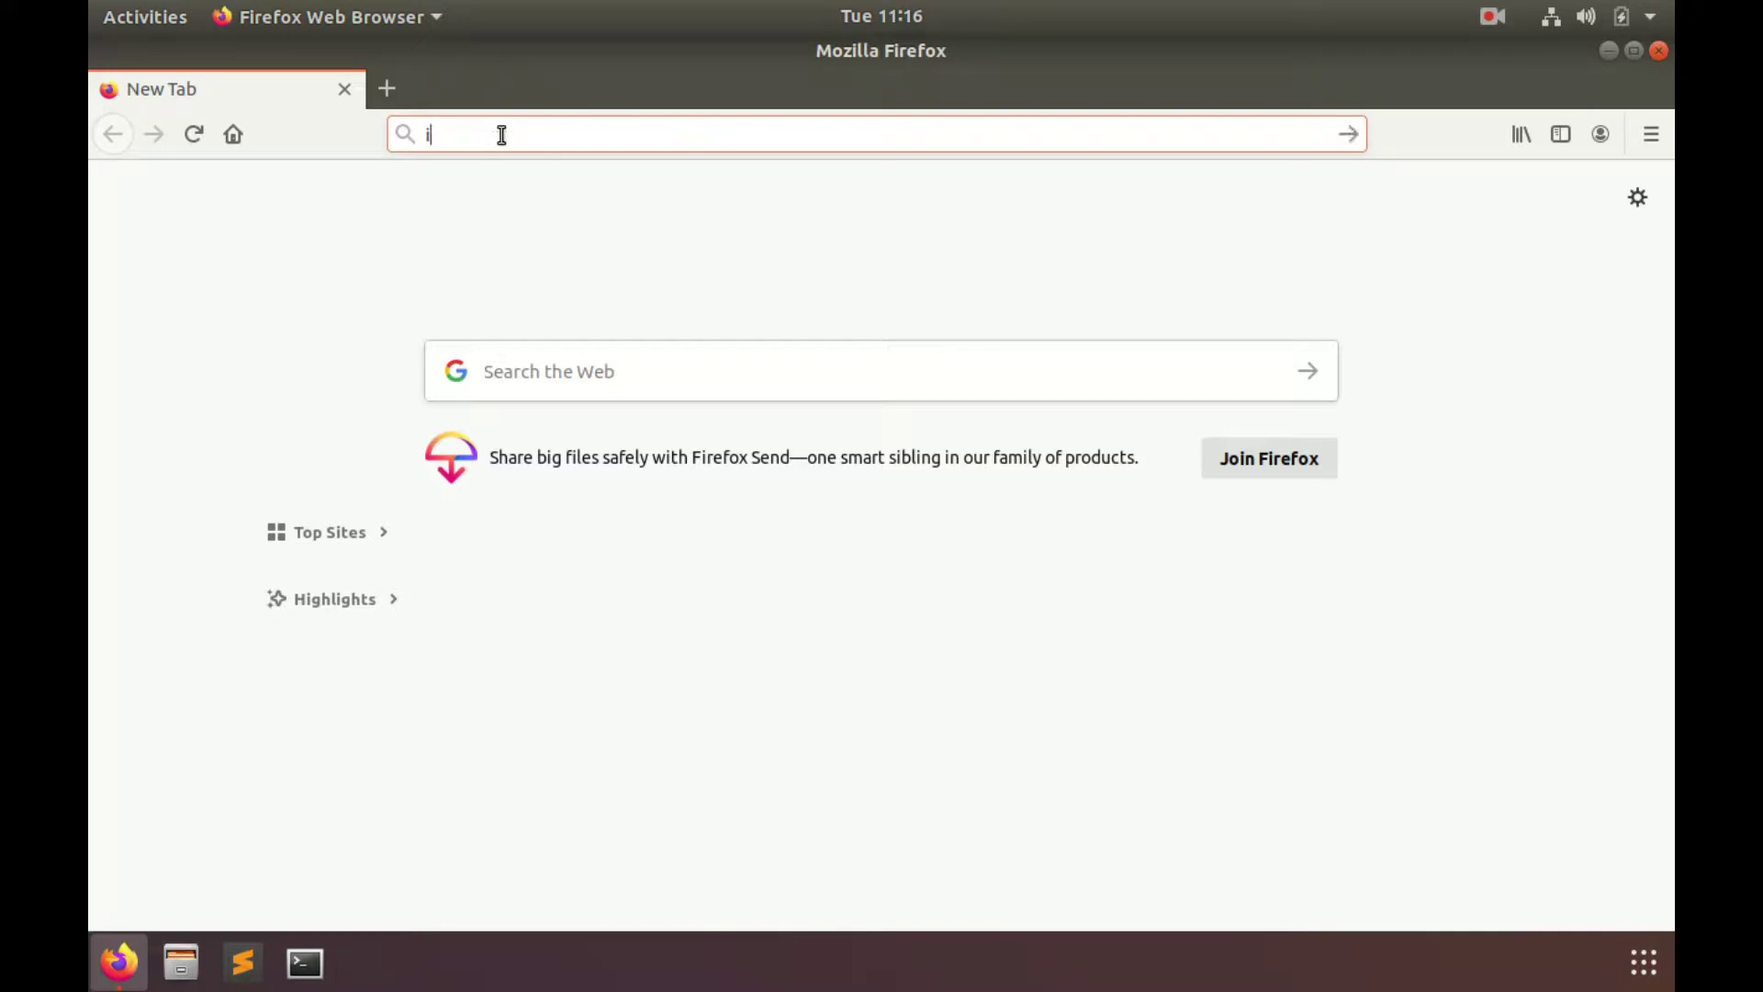
{"action": "type", "text": "fttt"}
{"action": "key", "text": "Return"}
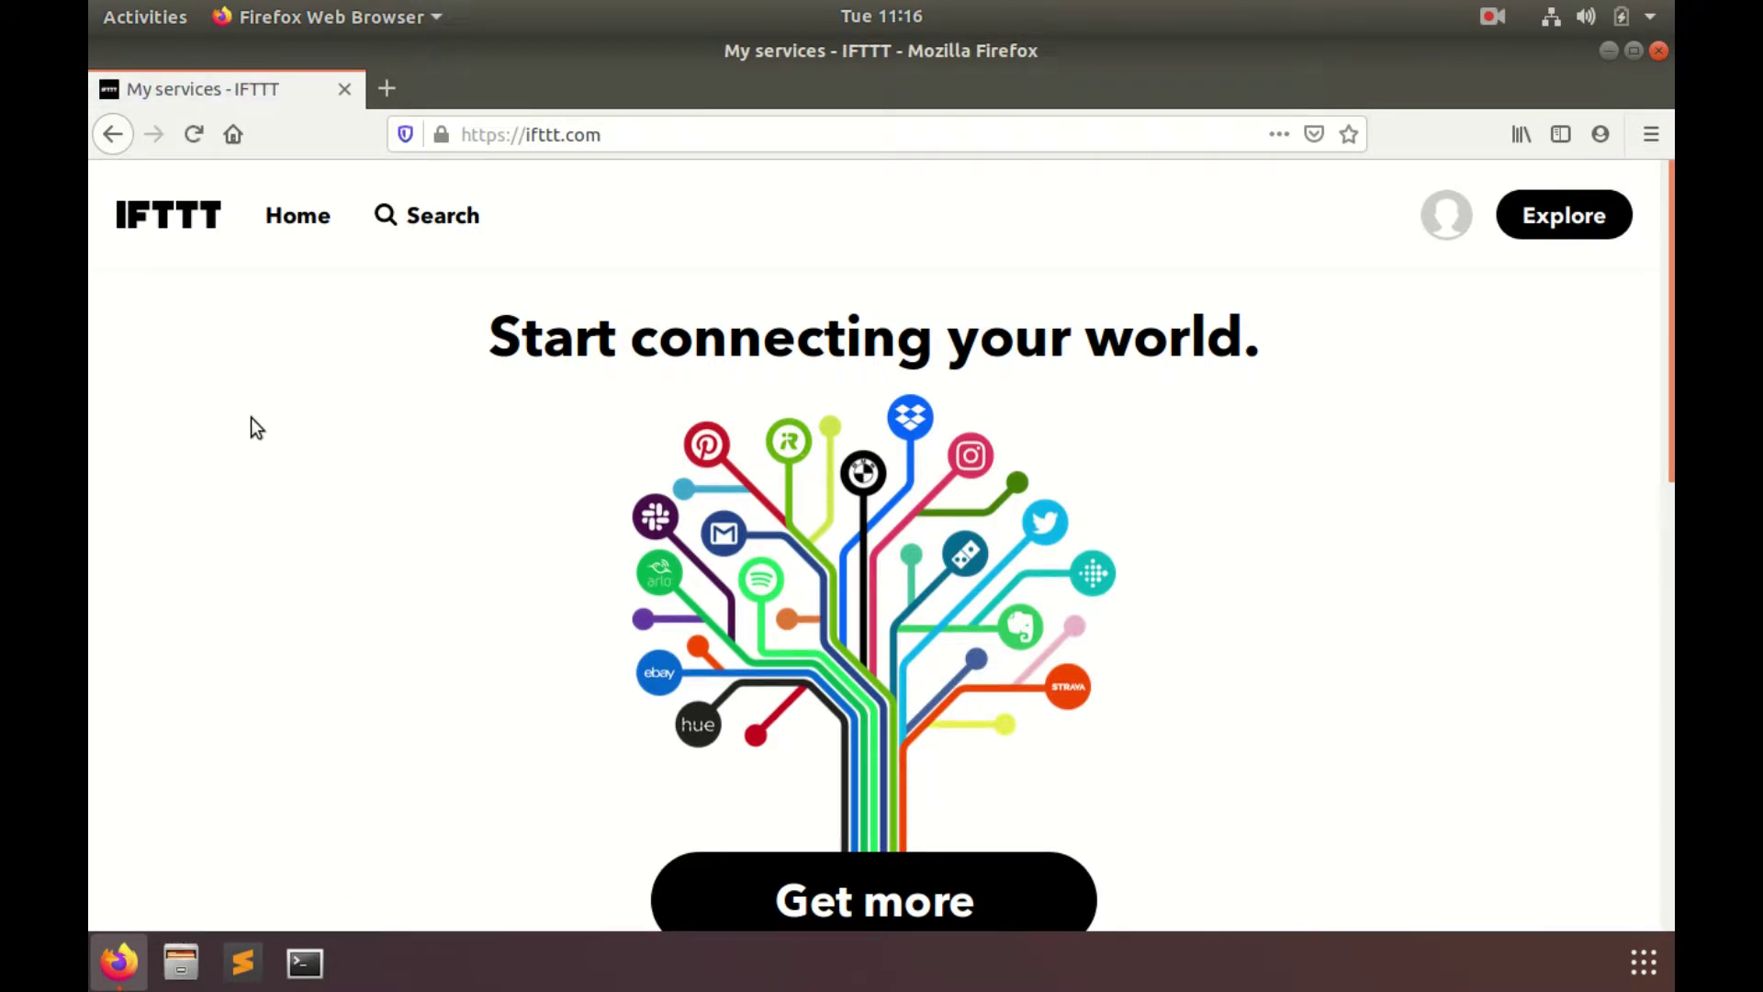
{"action": "scroll", "coordinate": [251, 418], "scroll_direction": "down", "scroll_amount": 1}
{"action": "scroll", "coordinate": [250, 417], "scroll_direction": "down", "scroll_amount": 2}
{"action": "scroll", "coordinate": [249, 416], "scroll_direction": "down", "scroll_amount": 5}
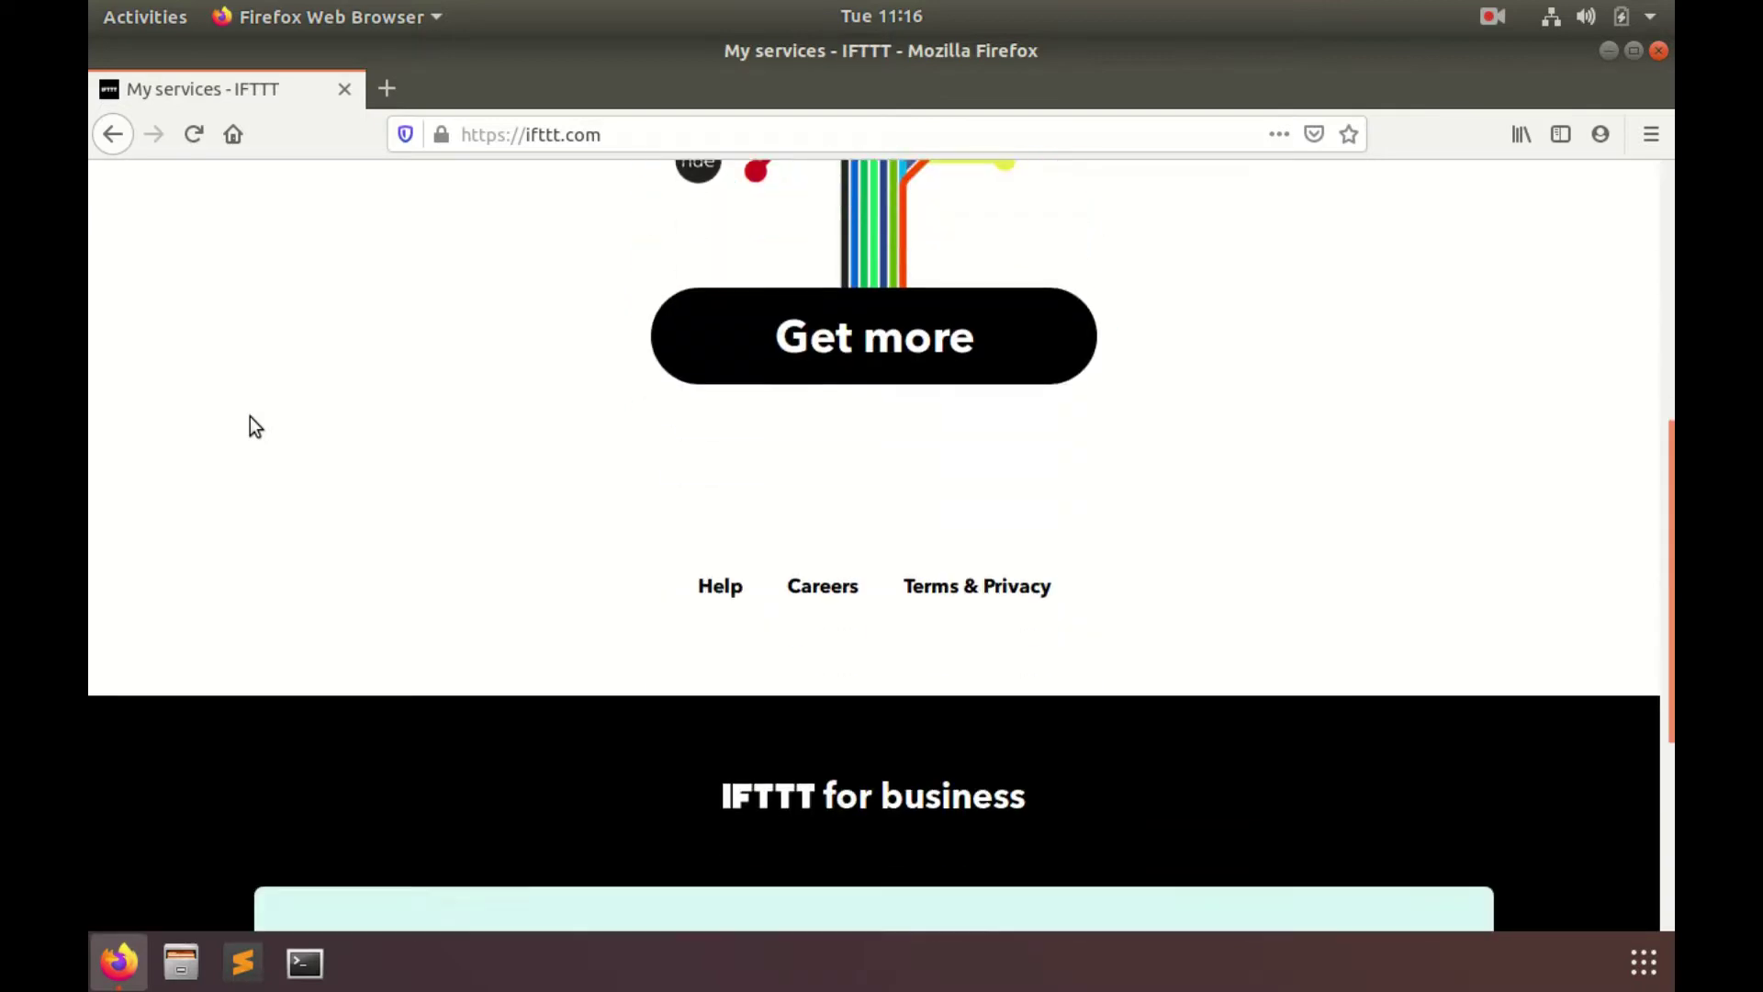
{"action": "scroll", "coordinate": [249, 416], "scroll_direction": "down", "scroll_amount": 3}
{"action": "scroll", "coordinate": [180, 513], "scroll_direction": "down", "scroll_amount": 2}
{"action": "scroll", "coordinate": [181, 513], "scroll_direction": "down", "scroll_amount": 1}
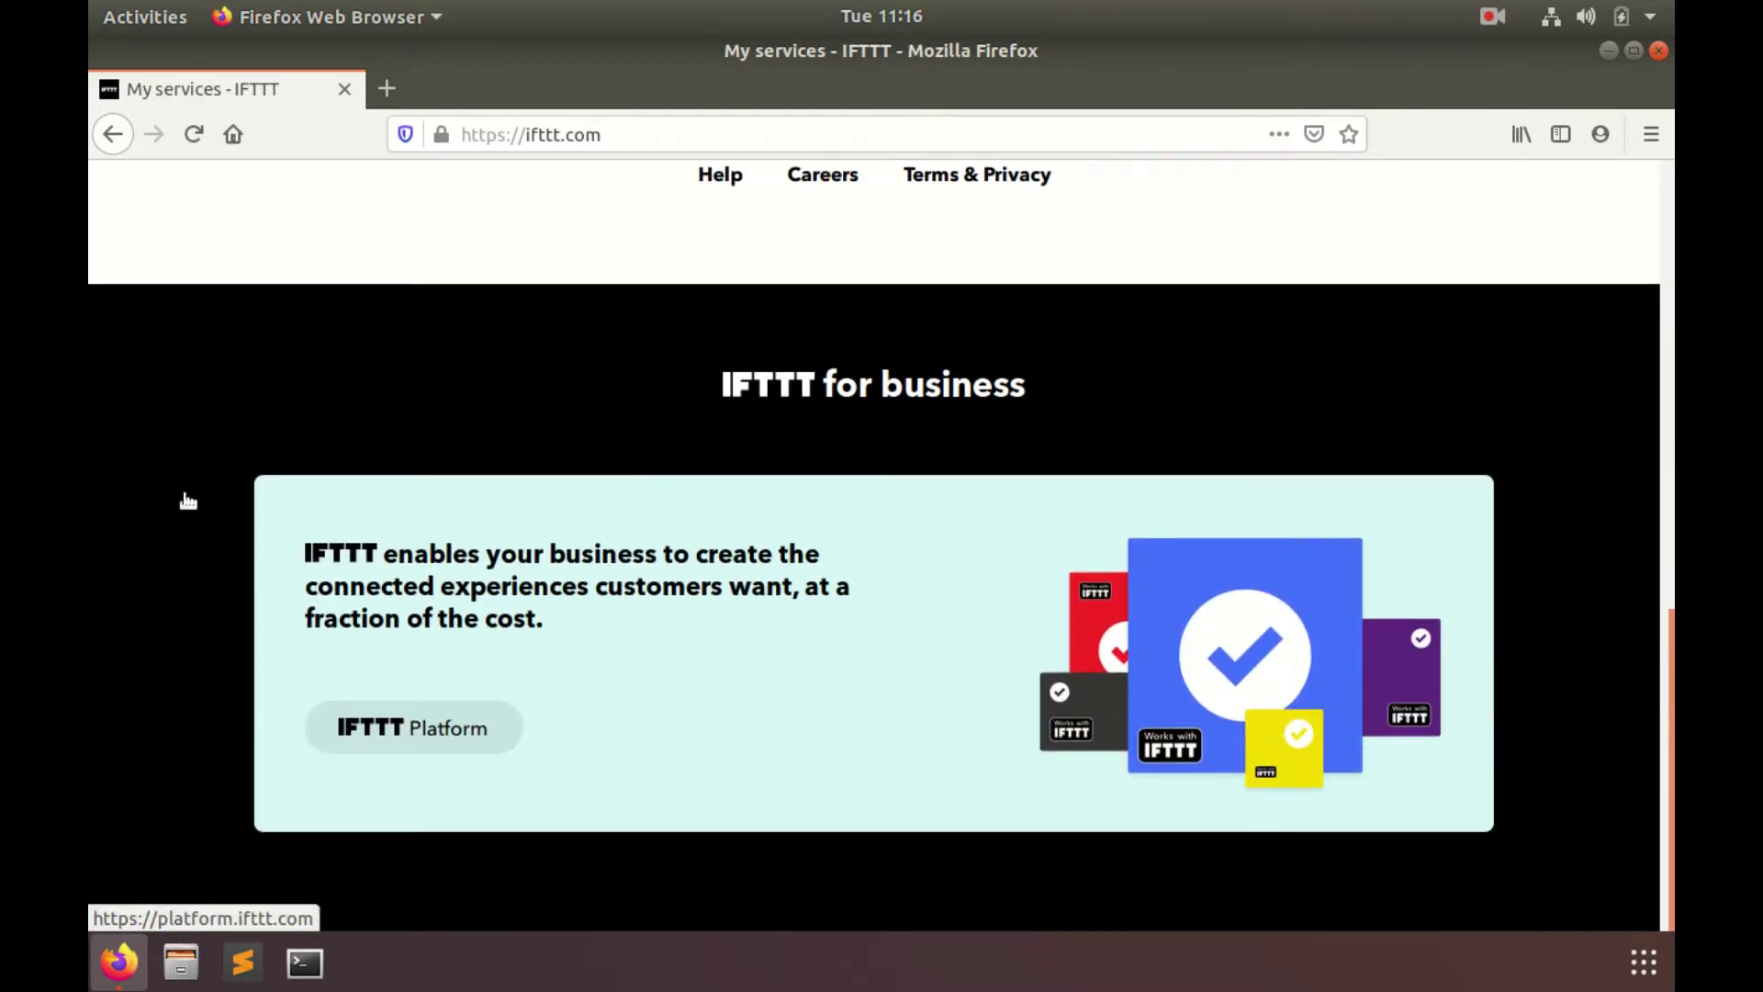
{"action": "scroll", "coordinate": [189, 501], "scroll_direction": "up", "scroll_amount": 8}
{"action": "scroll", "coordinate": [188, 503], "scroll_direction": "up", "scroll_amount": 6}
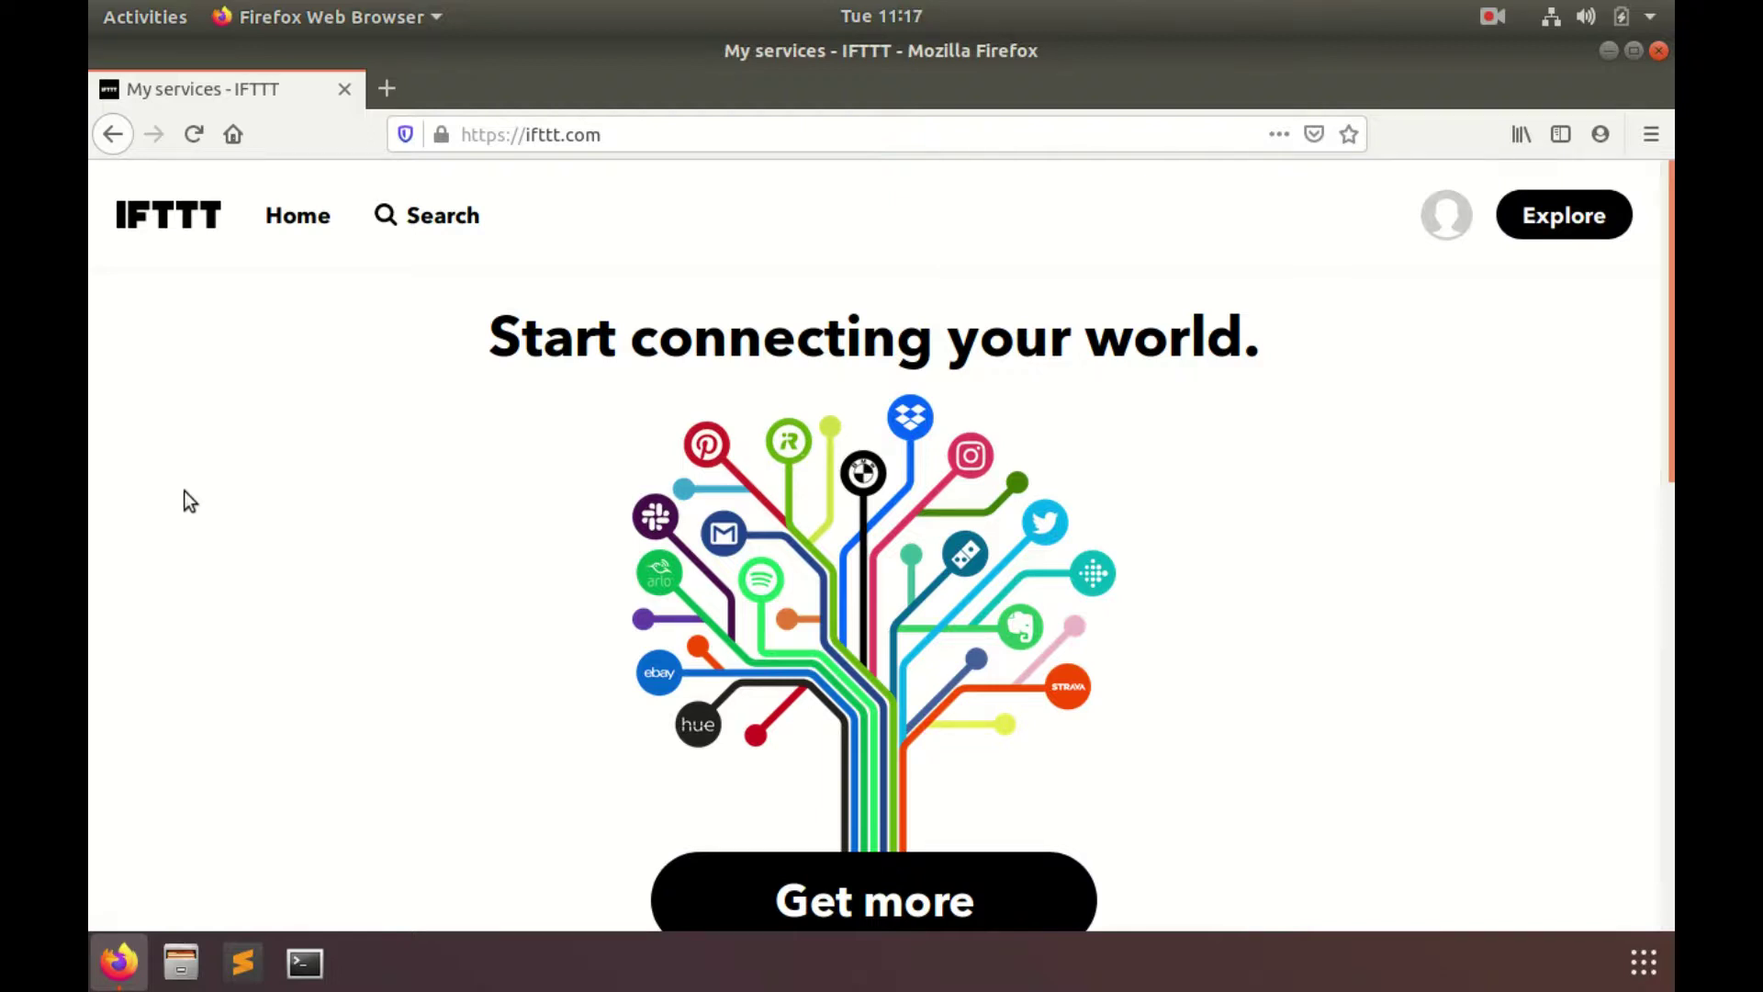
From the account menu, go to the Create page to start a new applet.
{"action": "left_click", "coordinate": [1447, 221]}
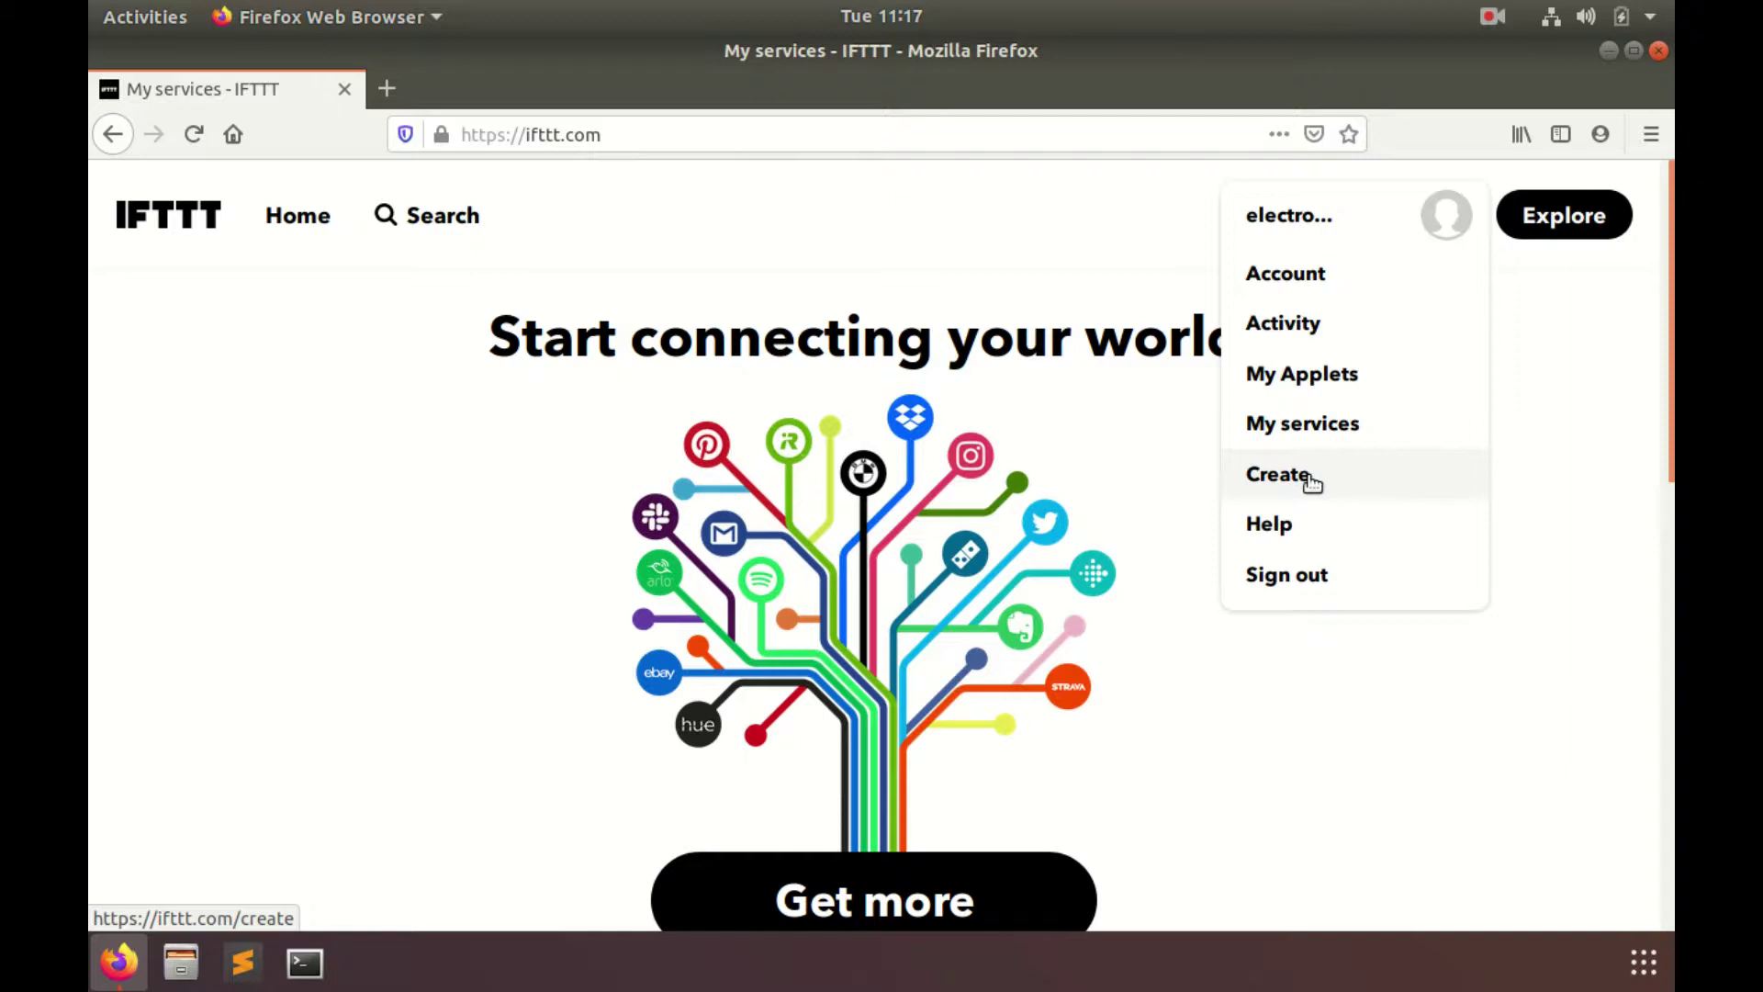
{"action": "left_click", "coordinate": [1309, 478]}
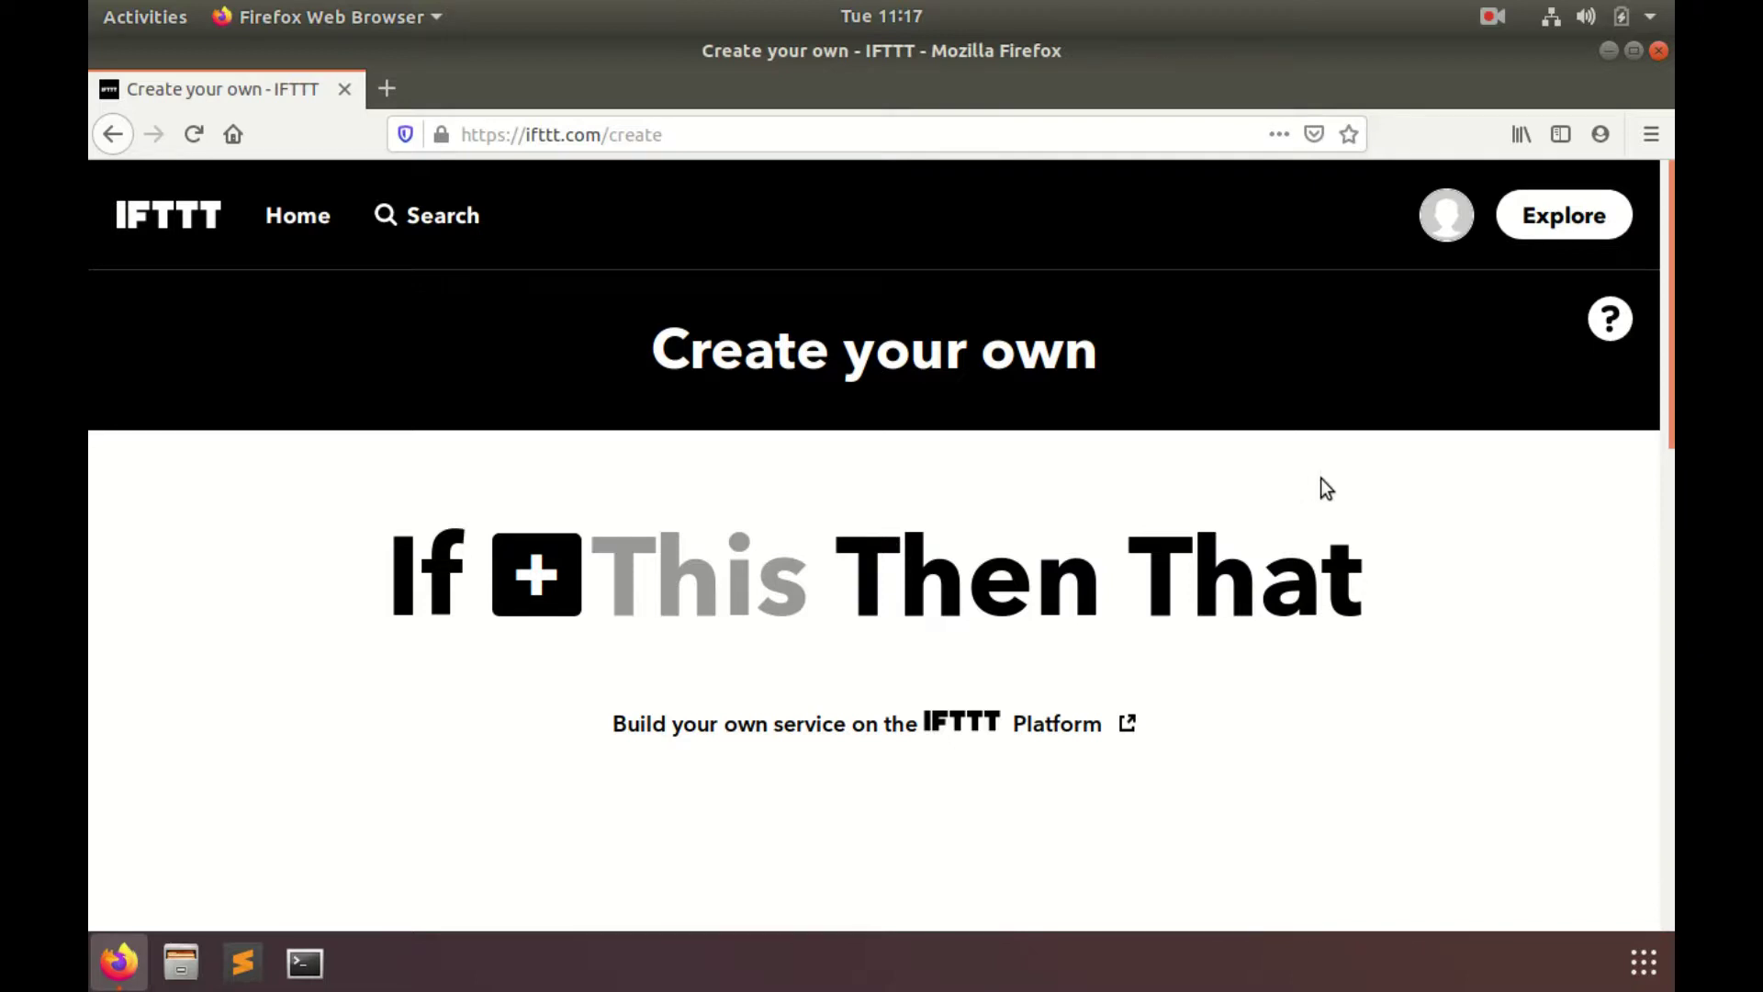
{"action": "scroll", "coordinate": [653, 808], "scroll_direction": "down", "scroll_amount": 3}
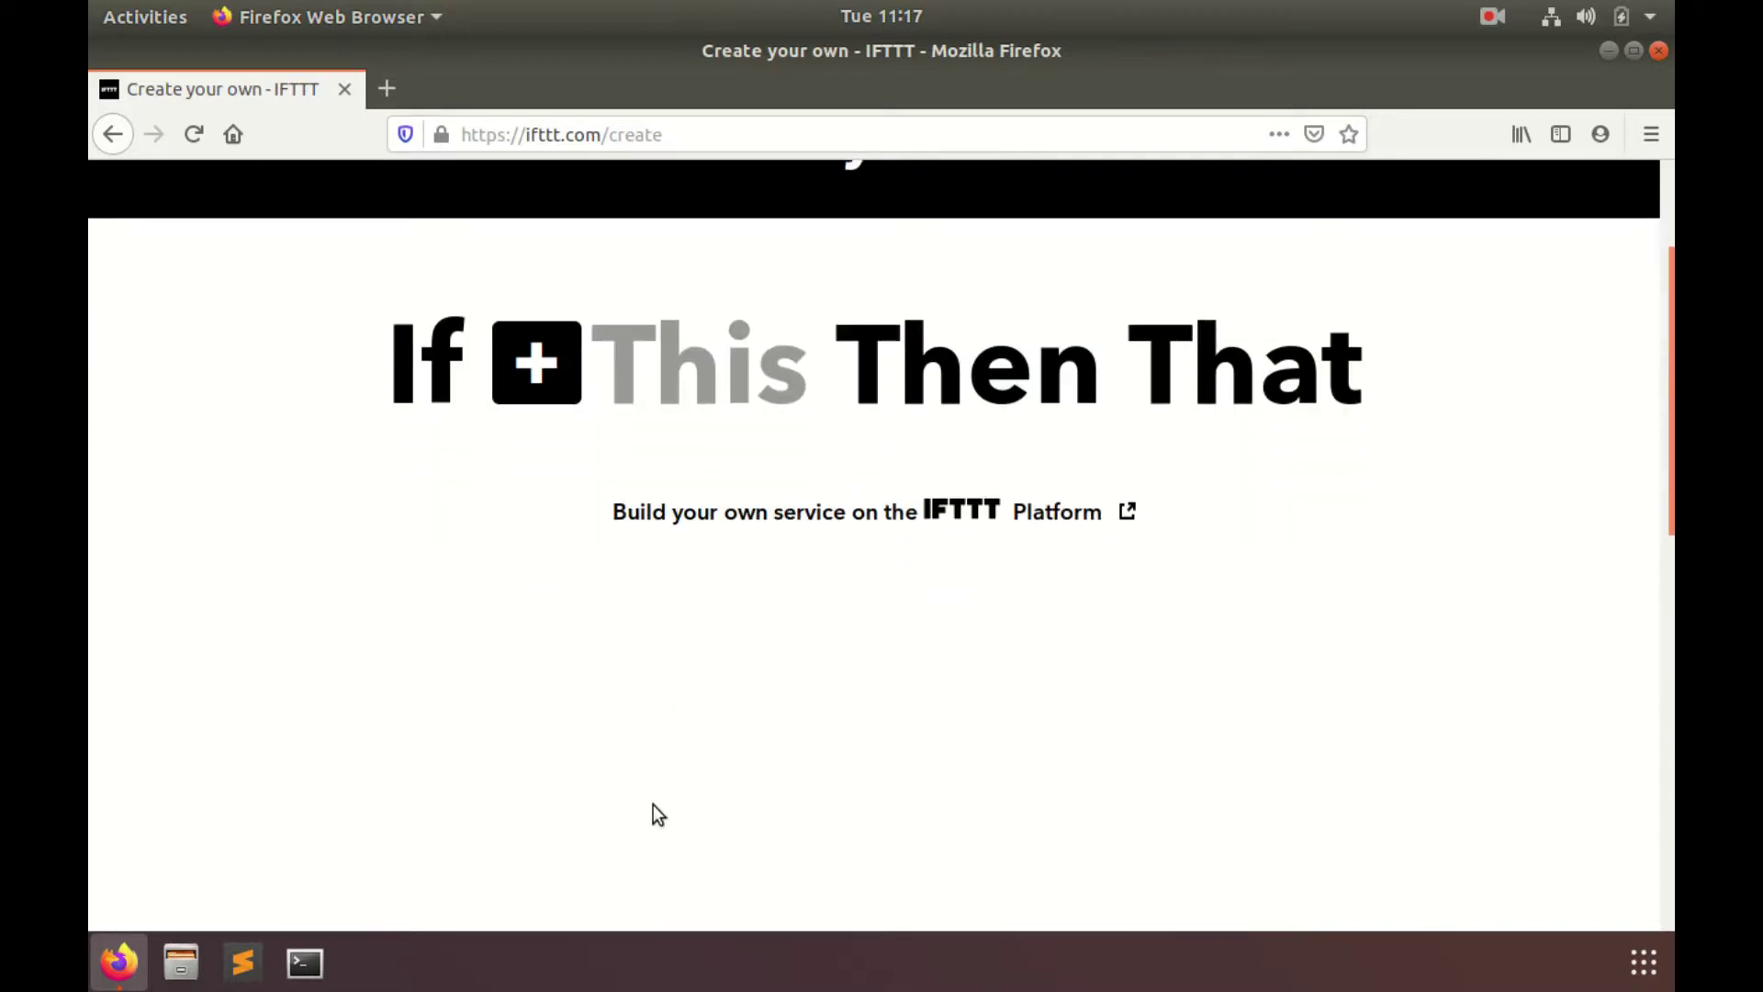
{"action": "scroll", "coordinate": [653, 805], "scroll_direction": "up", "scroll_amount": 3}
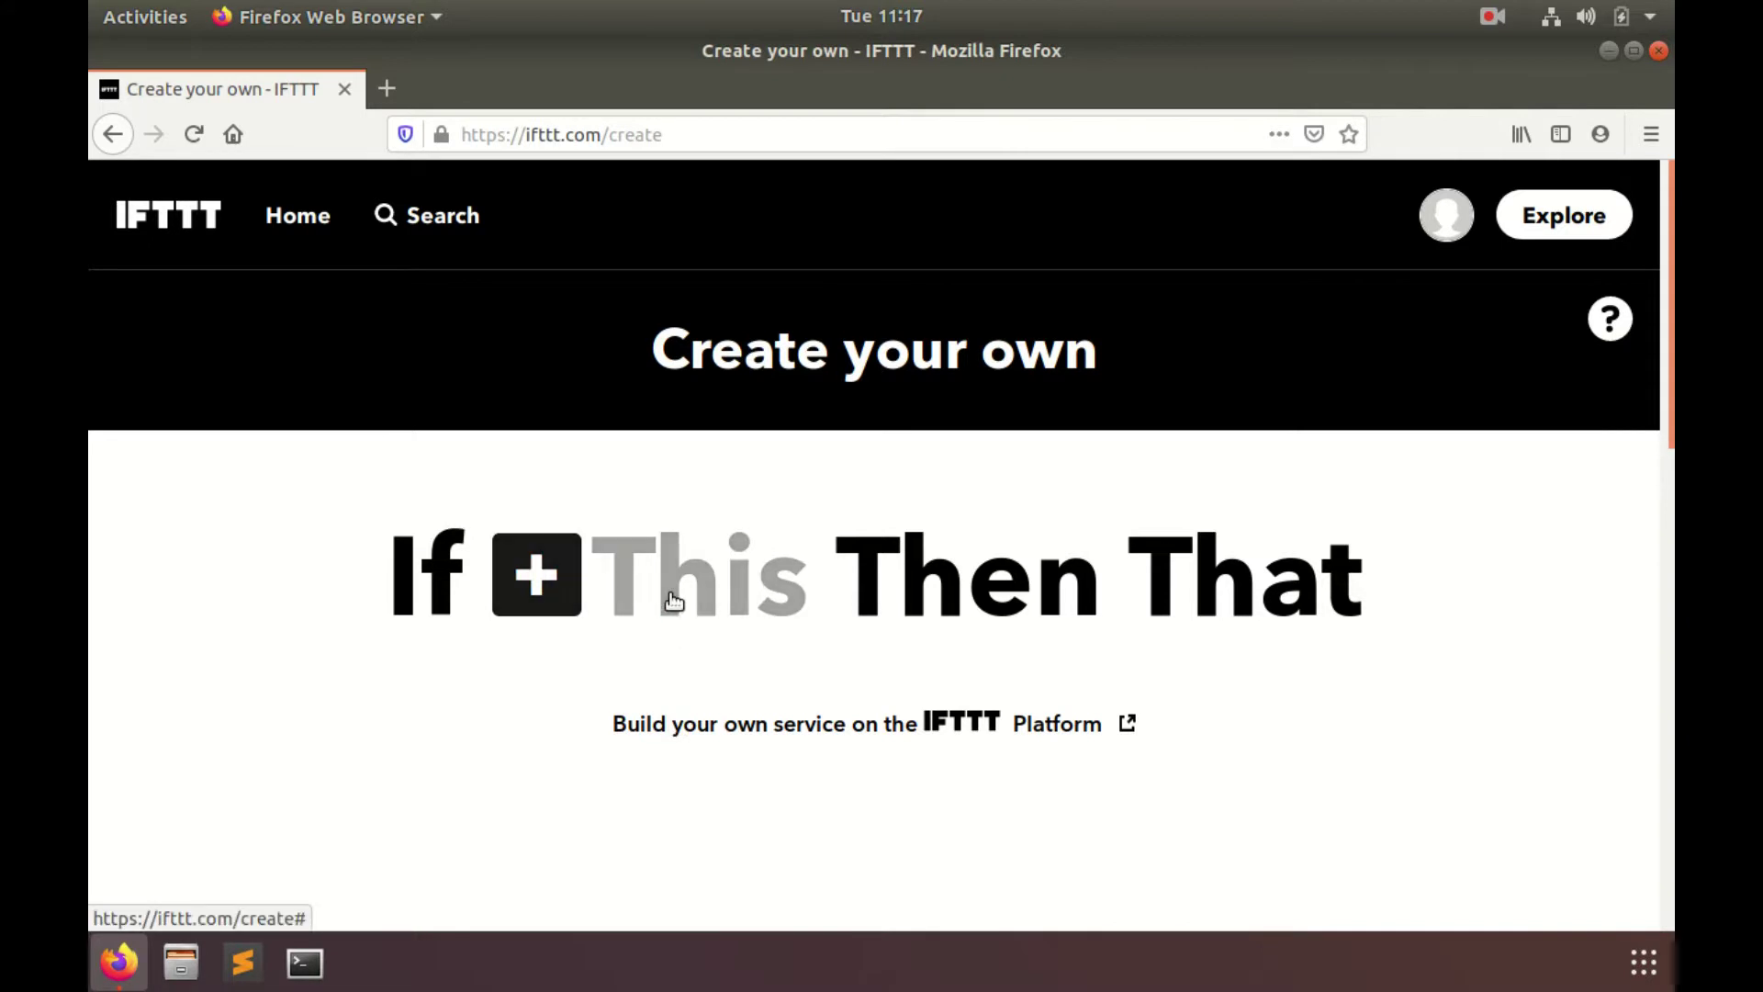
Search the trigger services for webhooks and choose the Webhooks tile.
{"action": "left_click", "coordinate": [672, 601]}
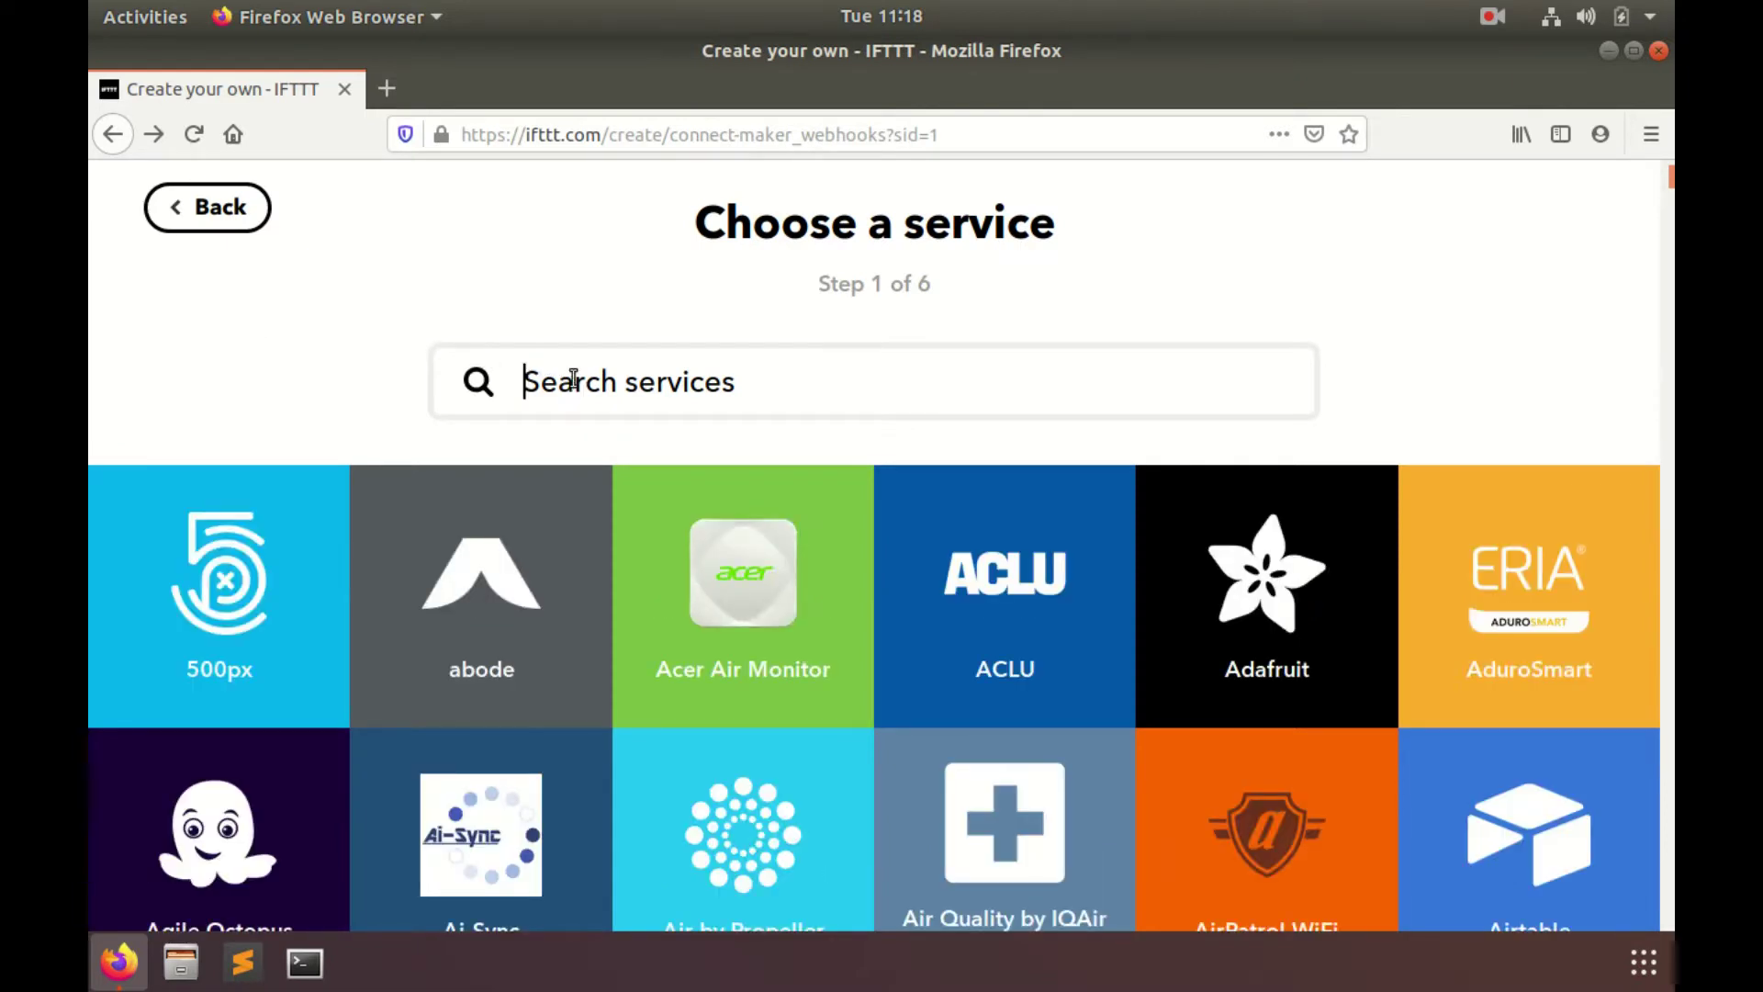
{"action": "type", "text": "webho"}
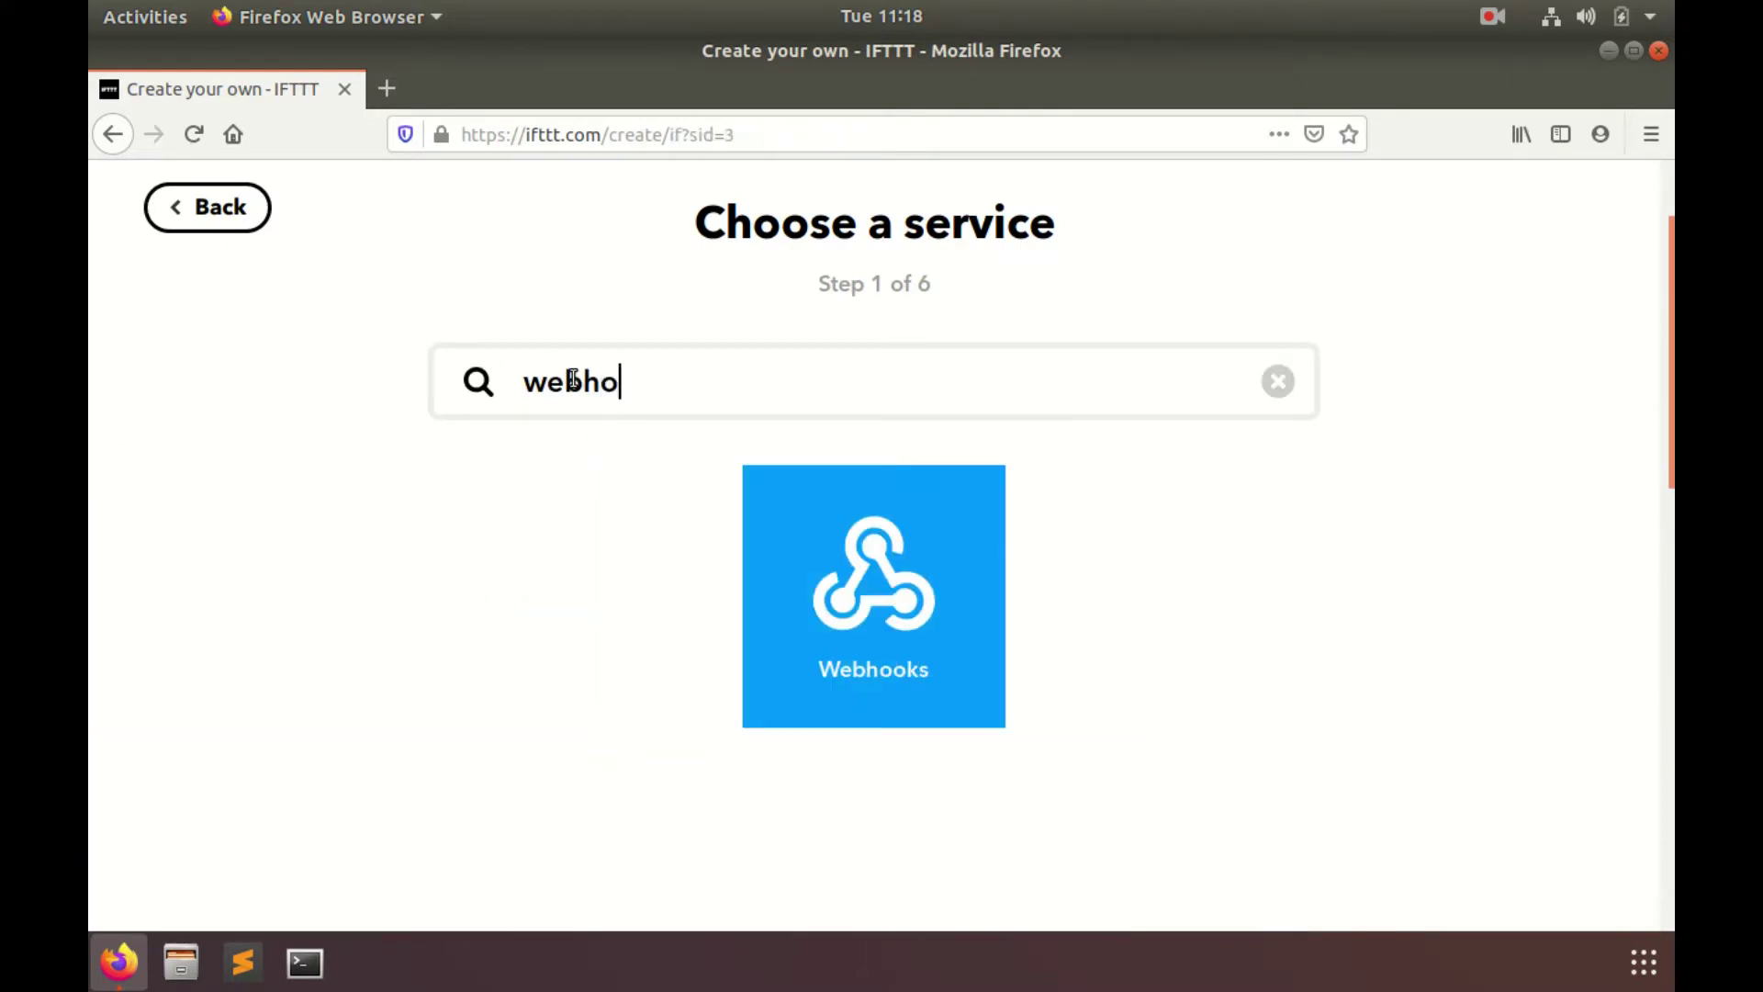
{"action": "type", "text": "oks"}
{"action": "left_click", "coordinate": [868, 571]}
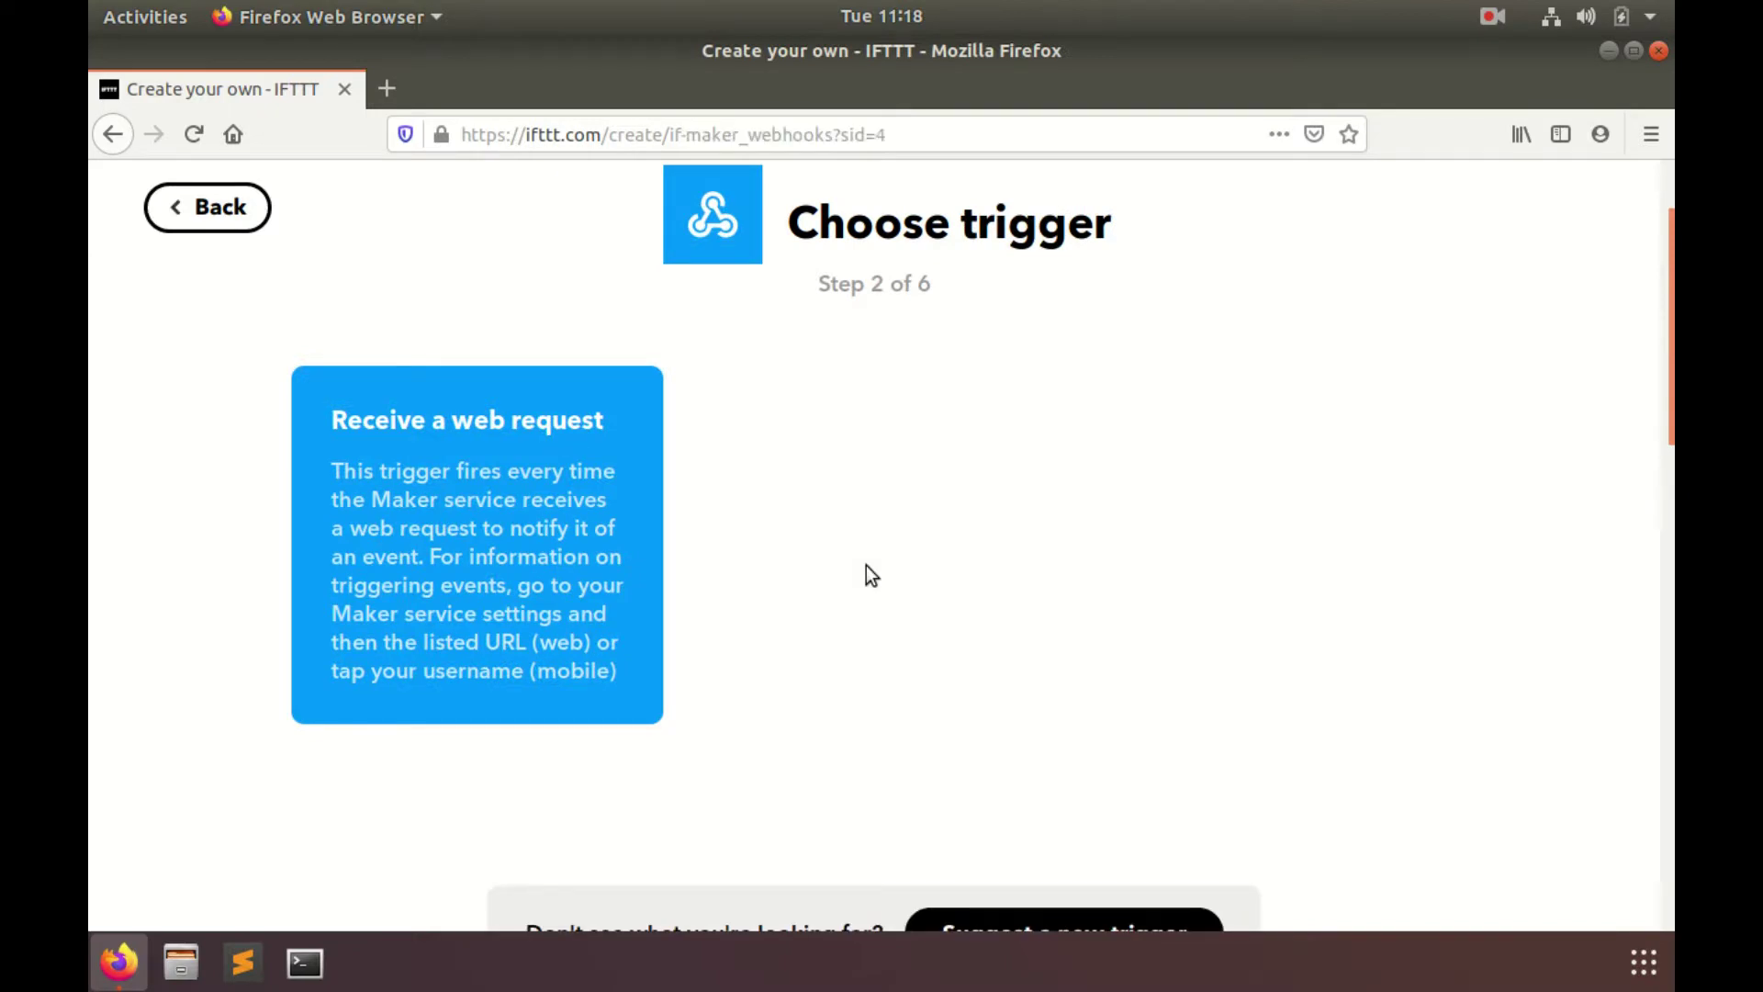
Create a 'Receive a web request' trigger with the event name mousetrap.
{"action": "left_click", "coordinate": [466, 463]}
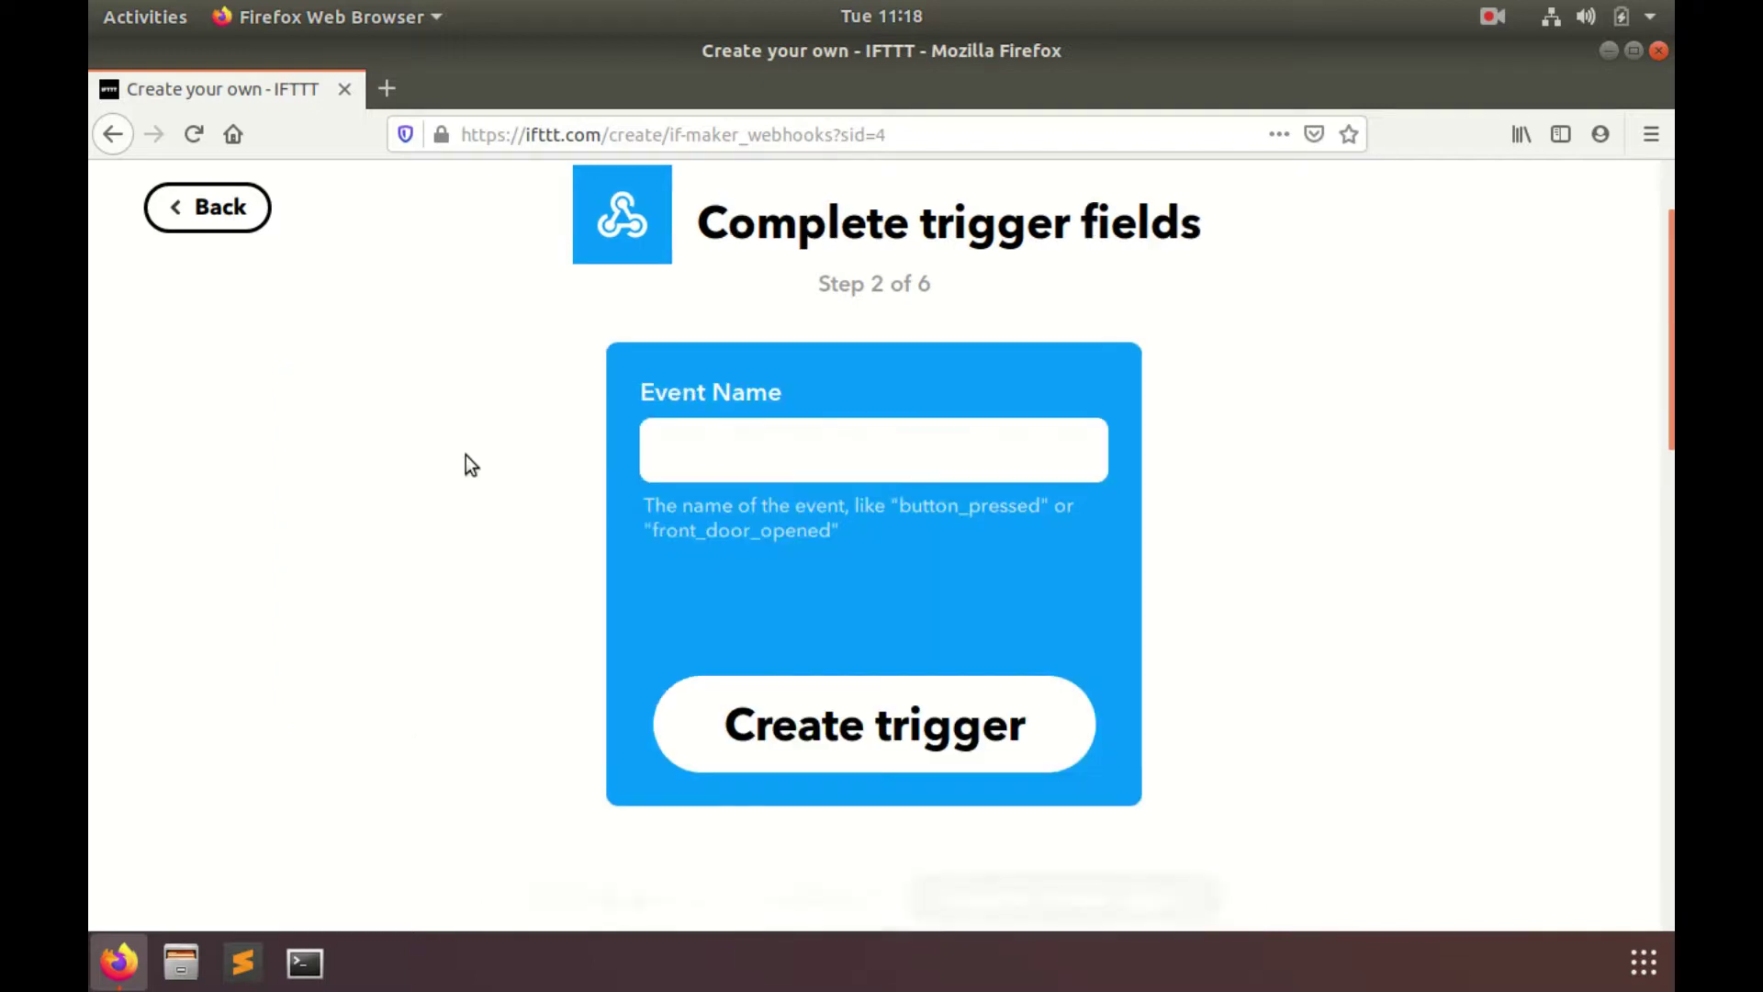
{"action": "left_click", "coordinate": [674, 440]}
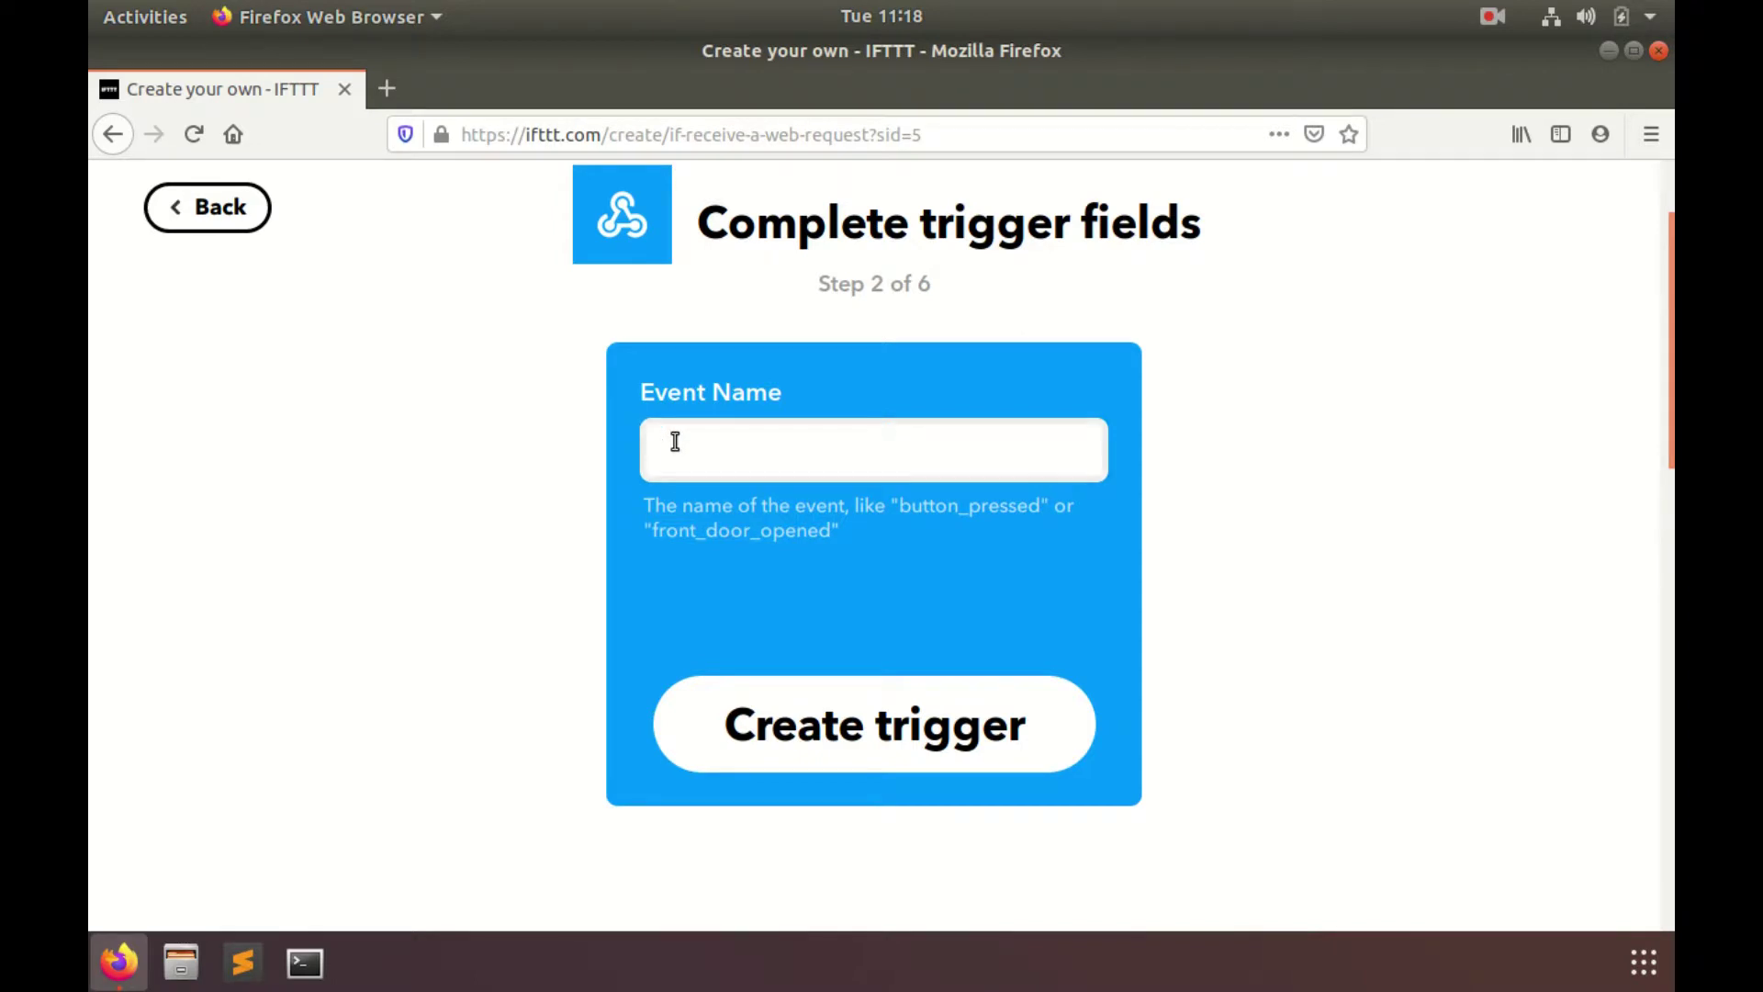
{"action": "type", "text": "mousetr"}
{"action": "type", "text": "ap"}
{"action": "left_click", "coordinate": [845, 733]}
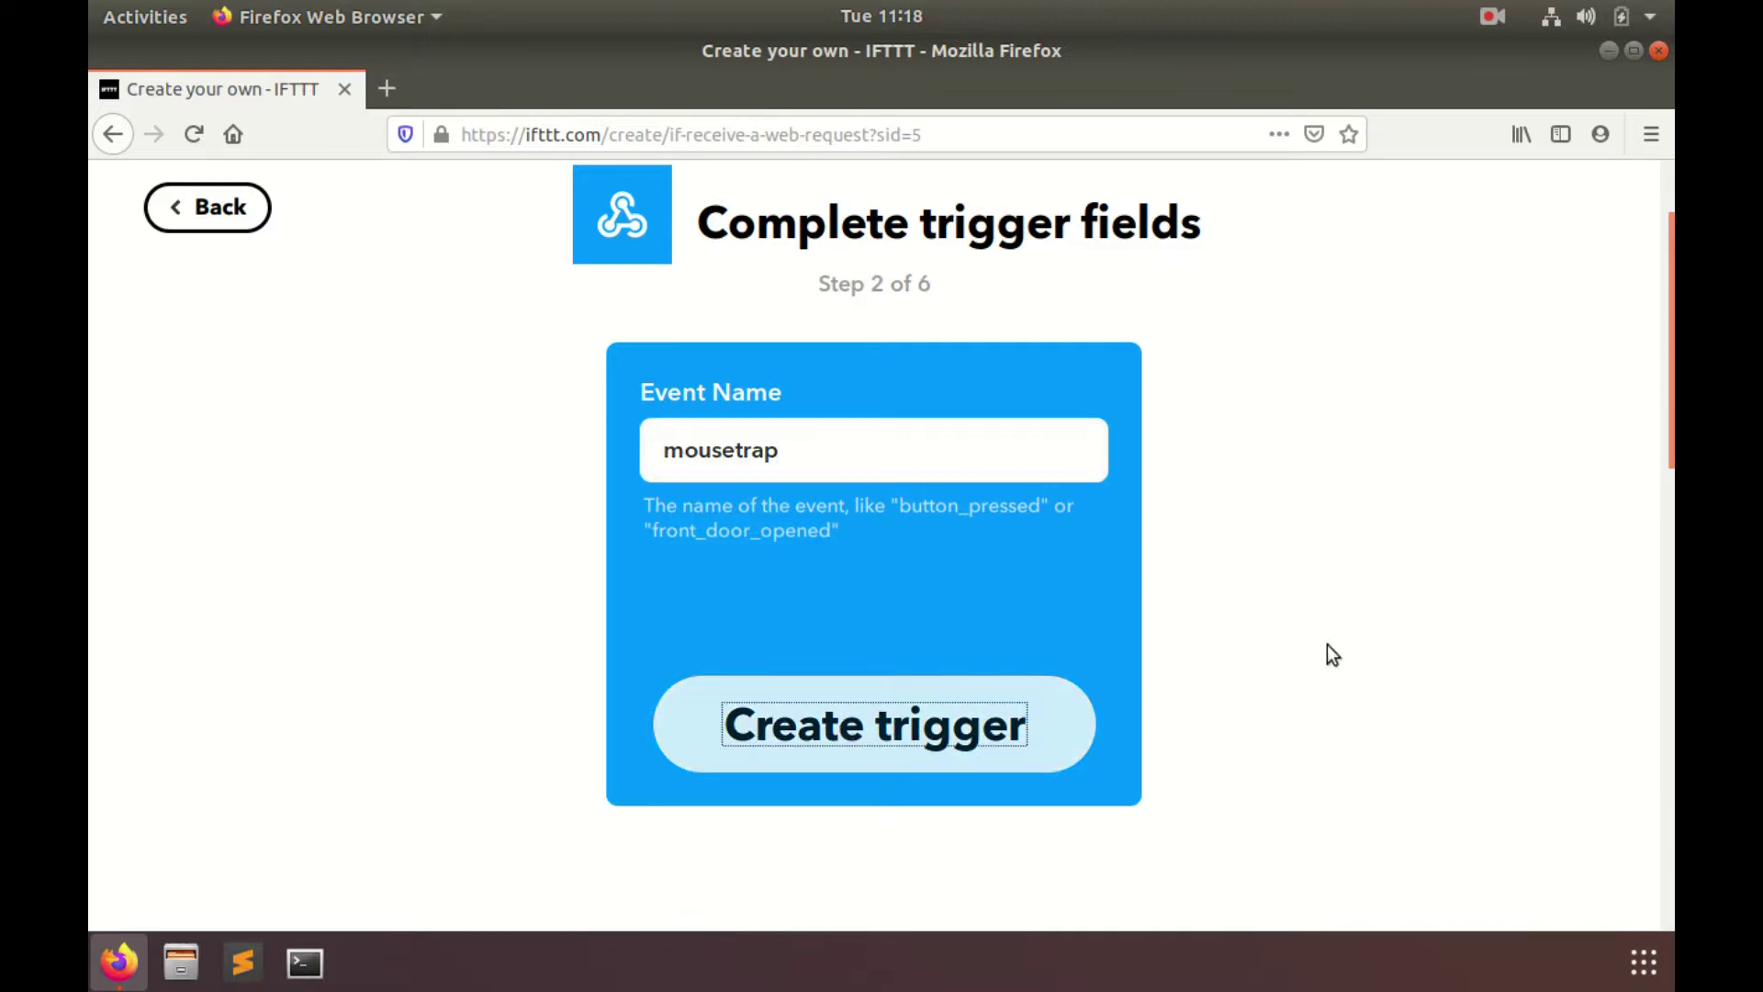
{"action": "scroll", "coordinate": [1353, 628], "scroll_direction": "up", "scroll_amount": 2}
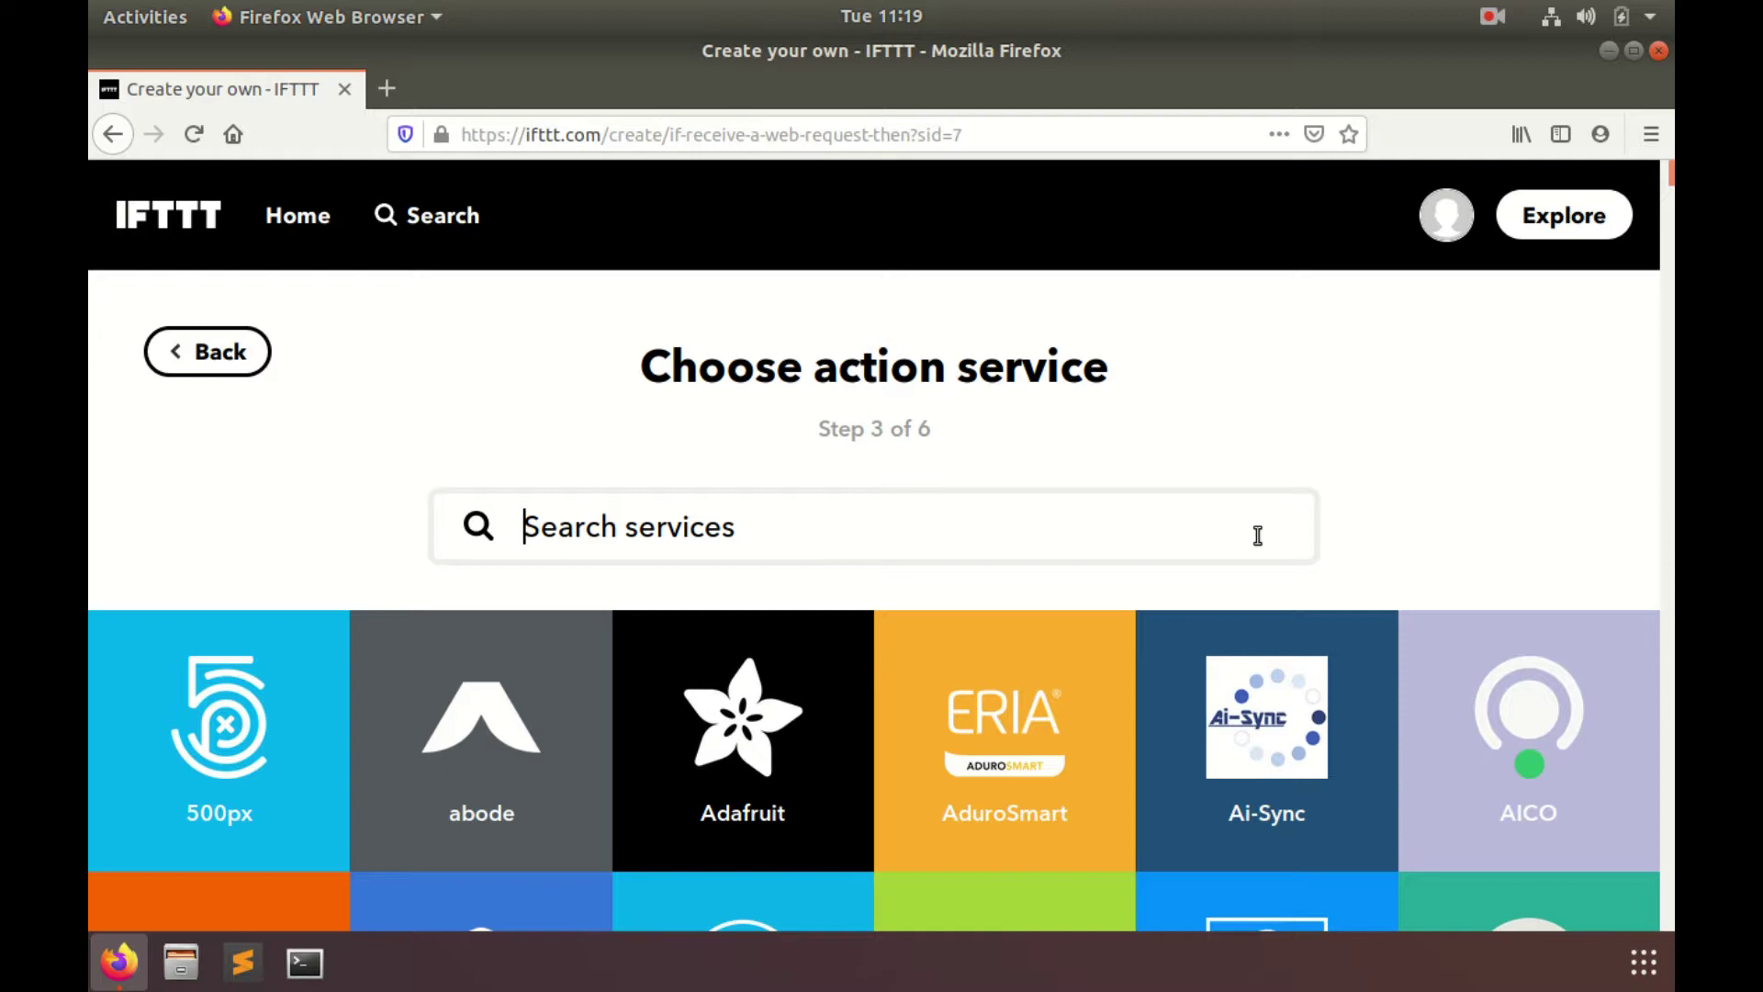
{"action": "type", "text": "noti"}
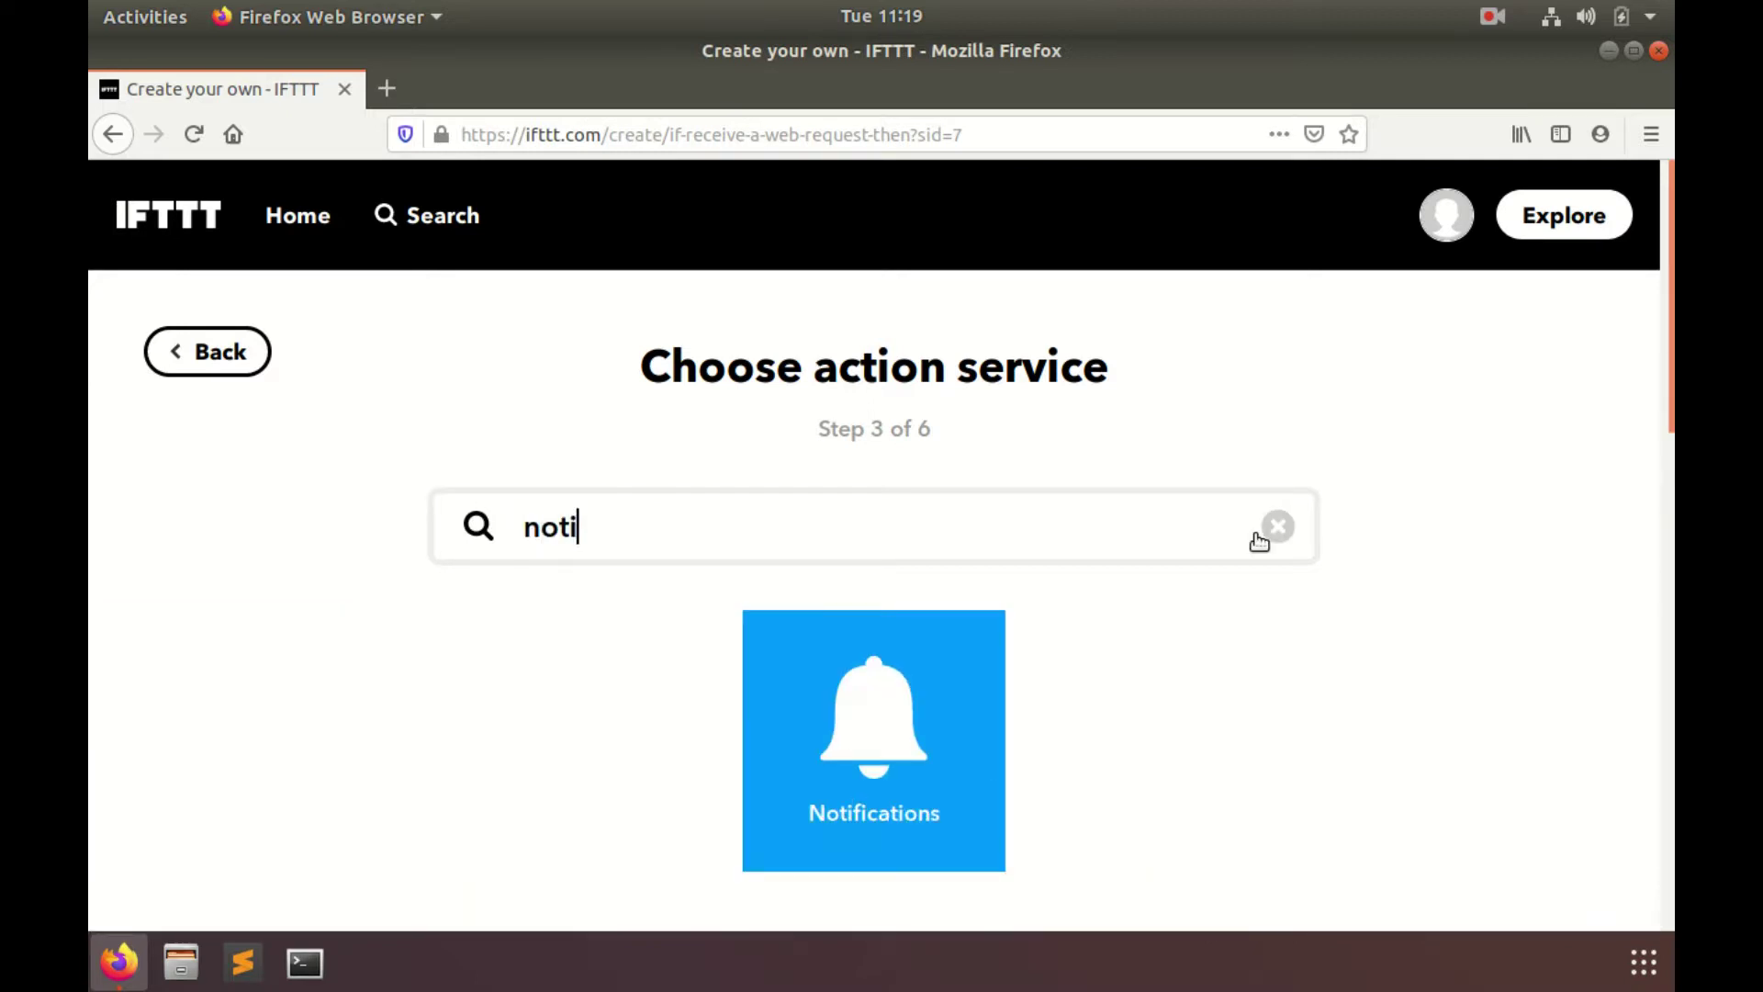
{"action": "type", "text": "fi"}
{"action": "scroll", "coordinate": [1198, 635], "scroll_direction": "down", "scroll_amount": 1}
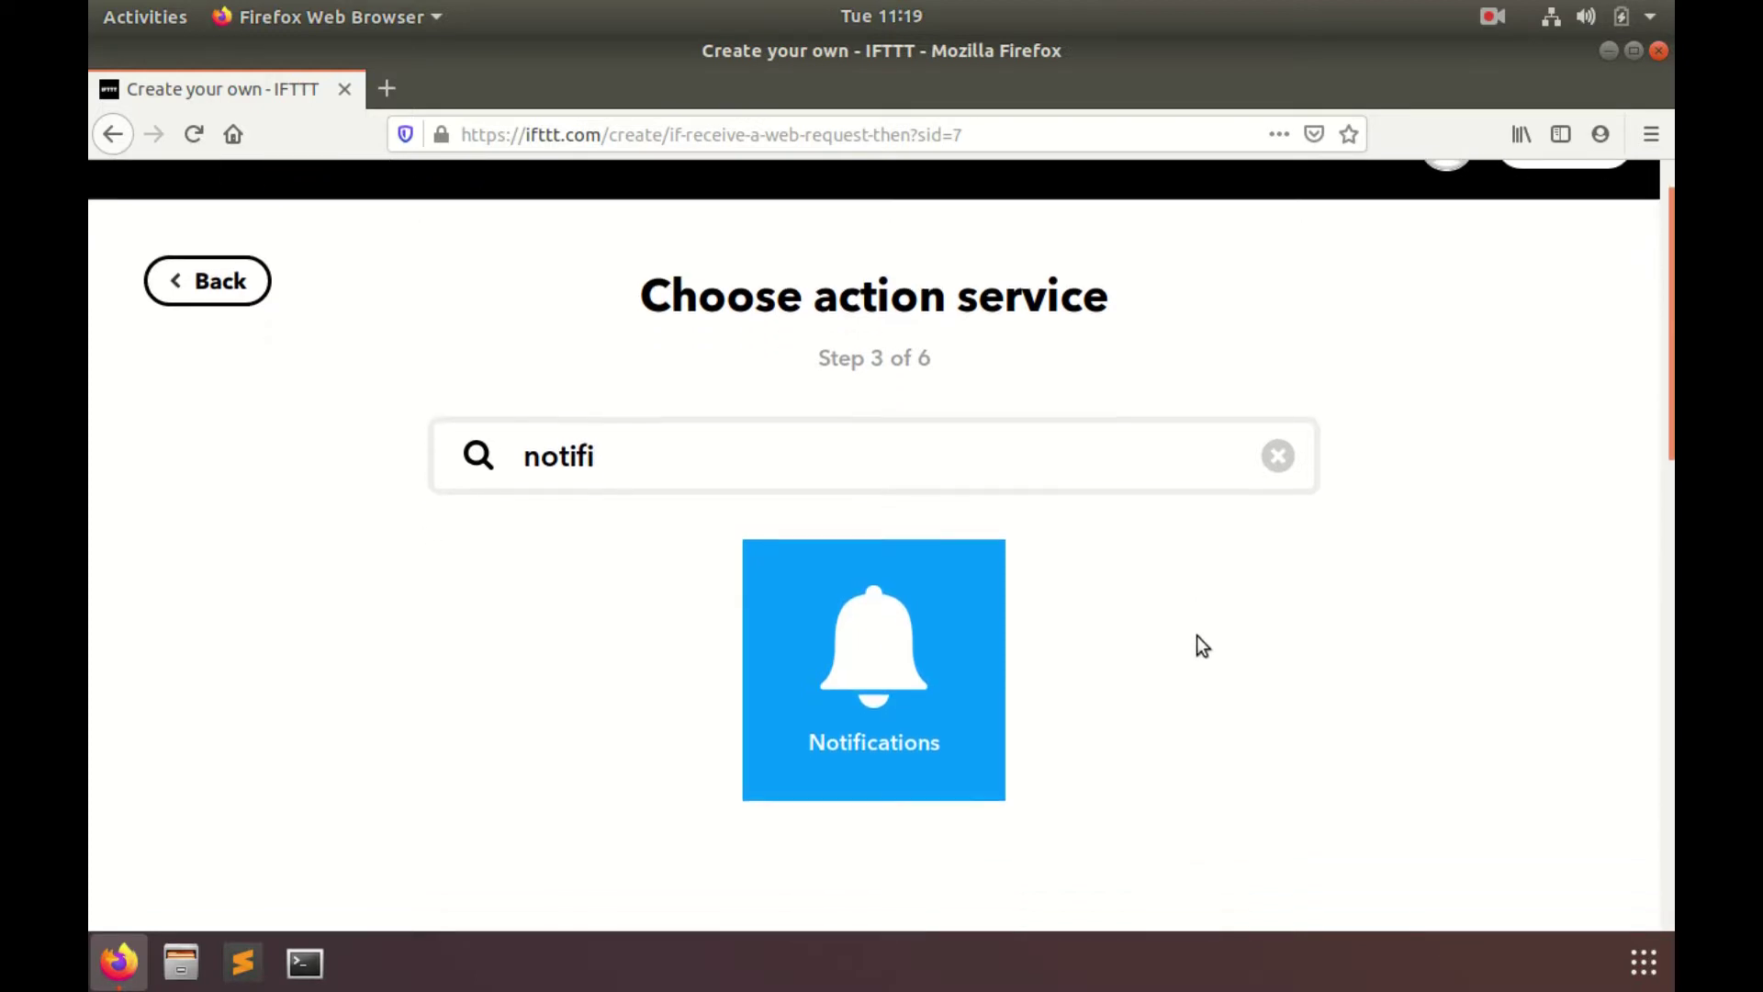
Choose Notifications as the applet's action service.
{"action": "left_click", "coordinate": [866, 678]}
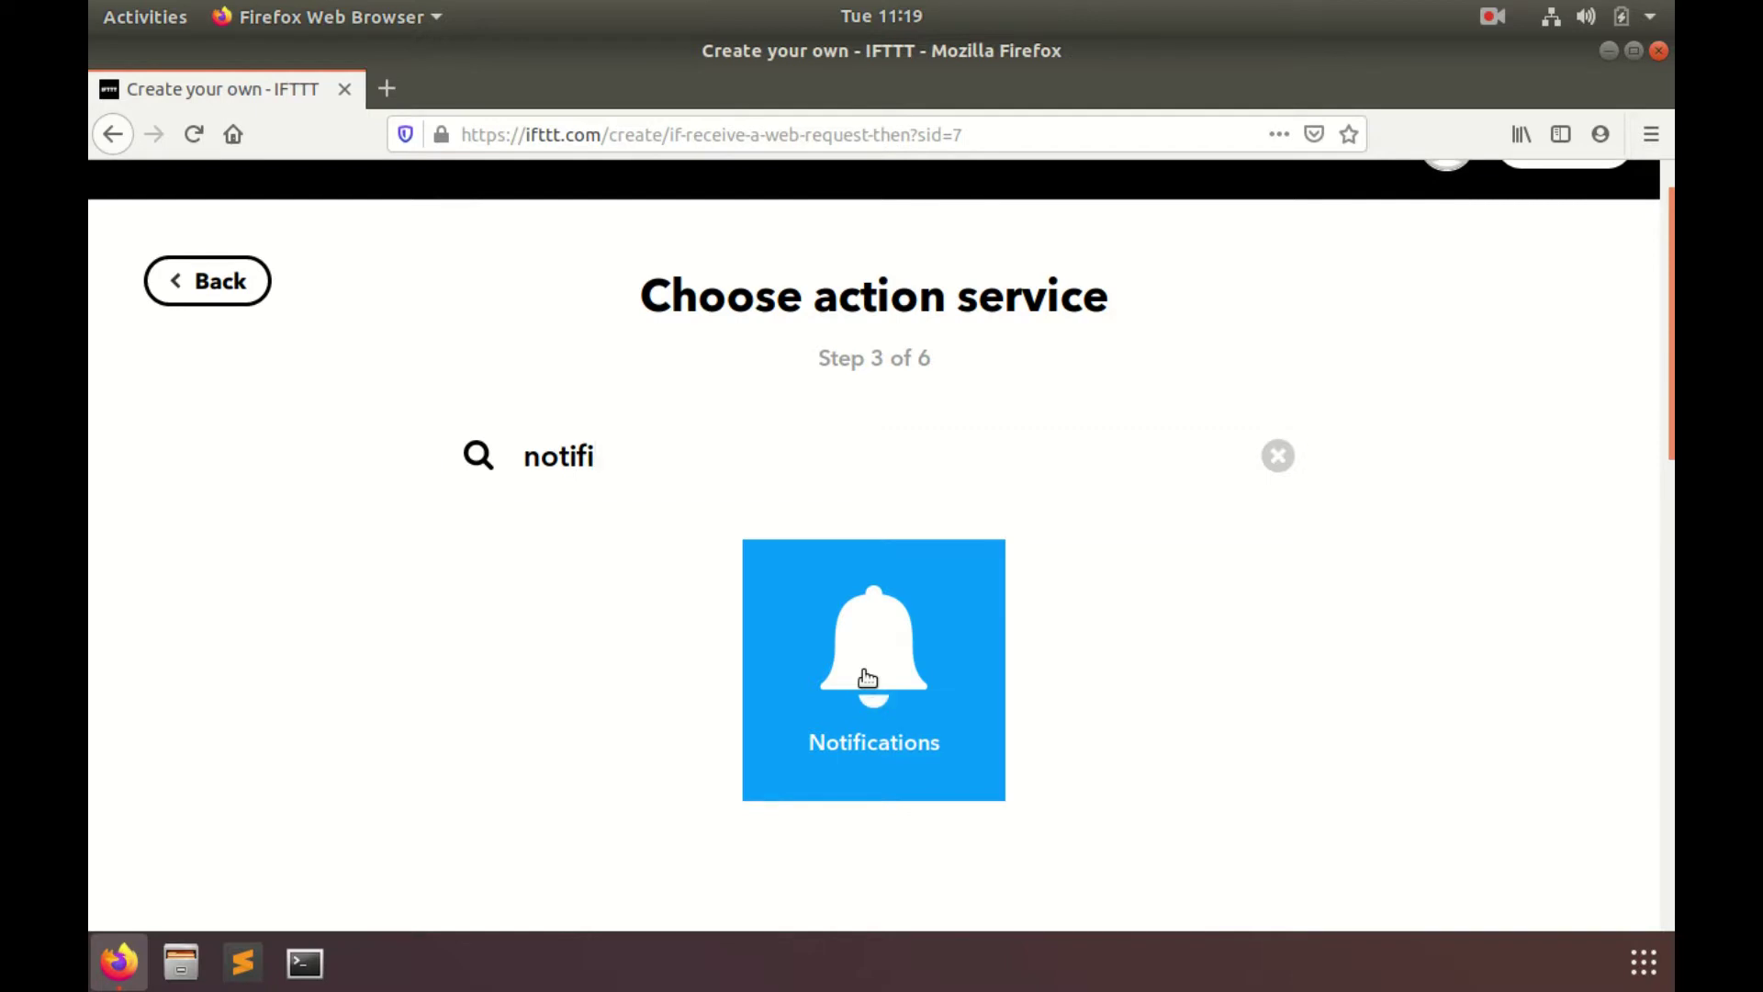
{"action": "scroll", "coordinate": [1162, 711], "scroll_direction": "up", "scroll_amount": 2}
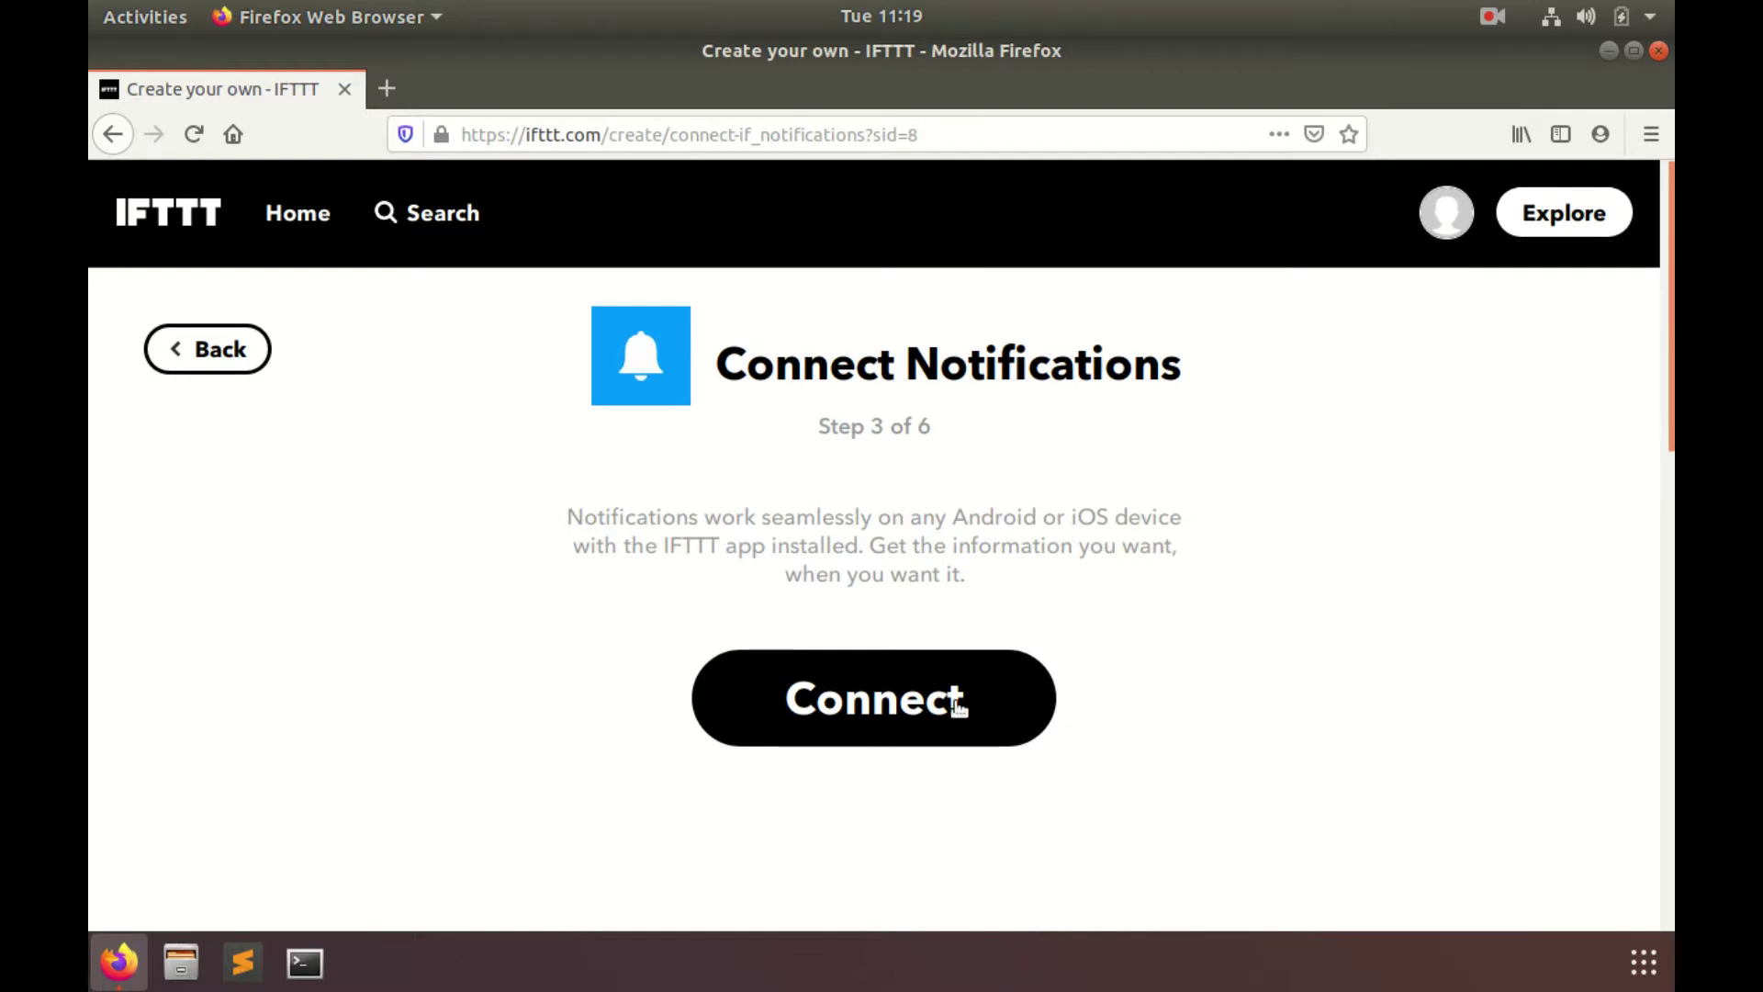
Connect the Notifications service to the account.
{"action": "left_click", "coordinate": [917, 712]}
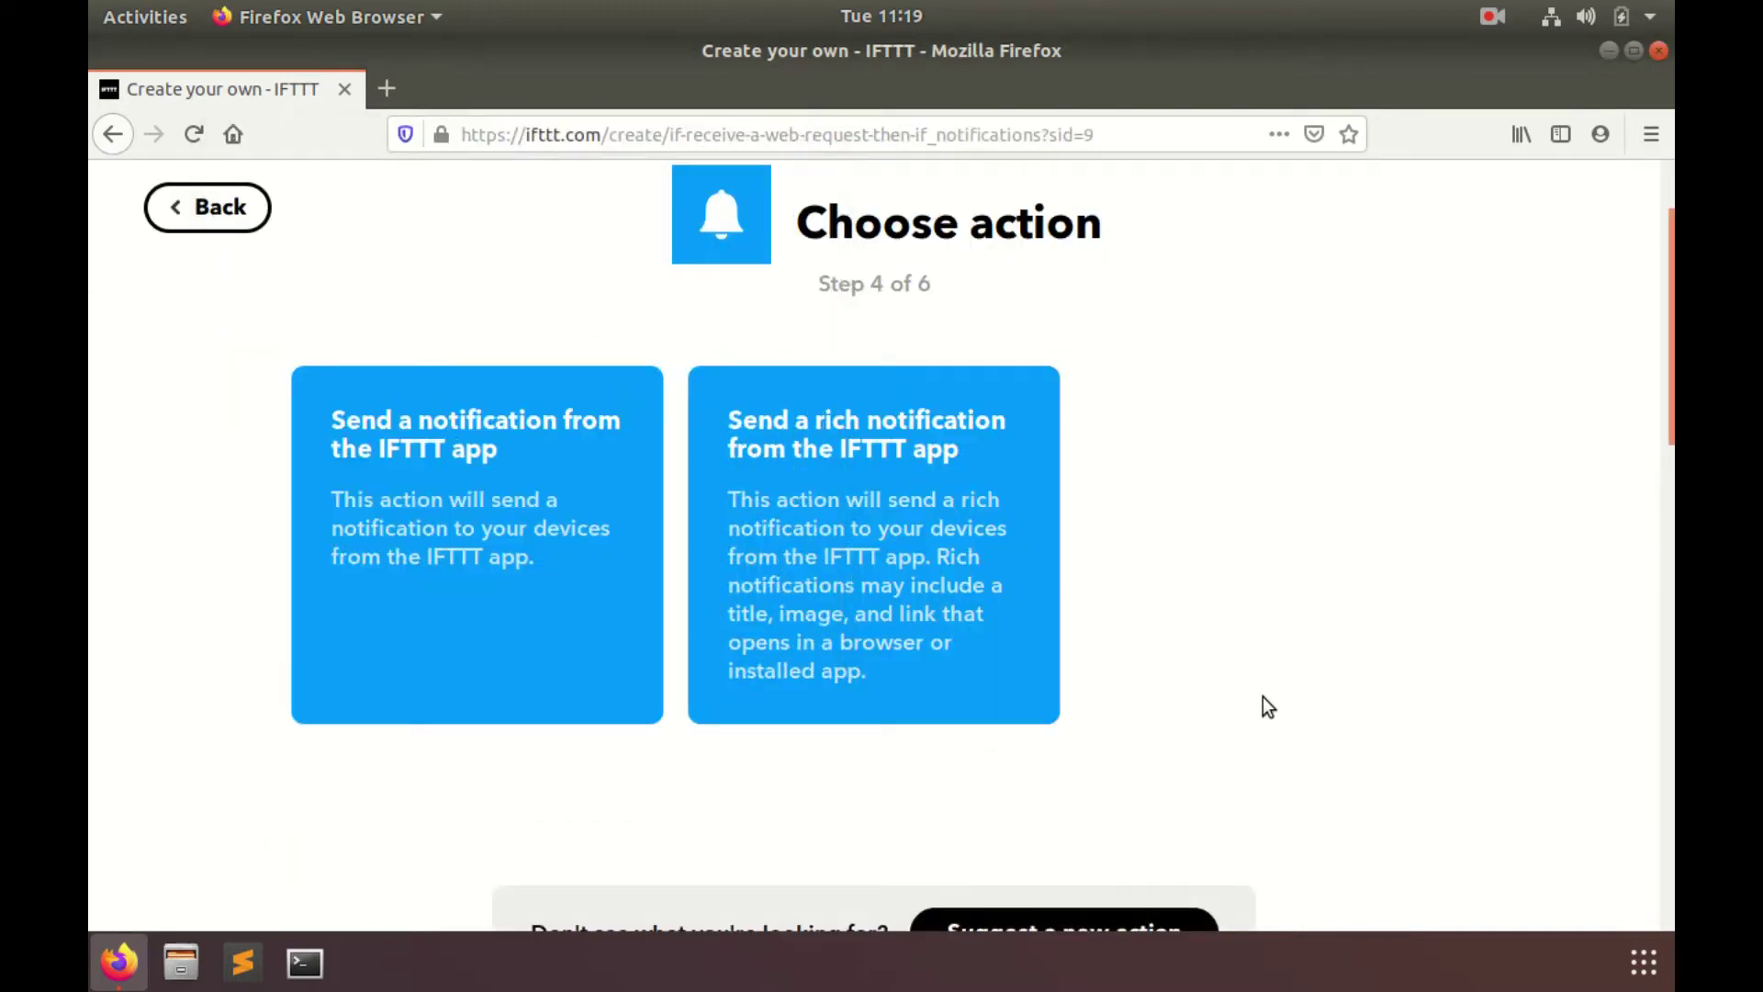
{"action": "scroll", "coordinate": [1264, 694], "scroll_direction": "up", "scroll_amount": 1}
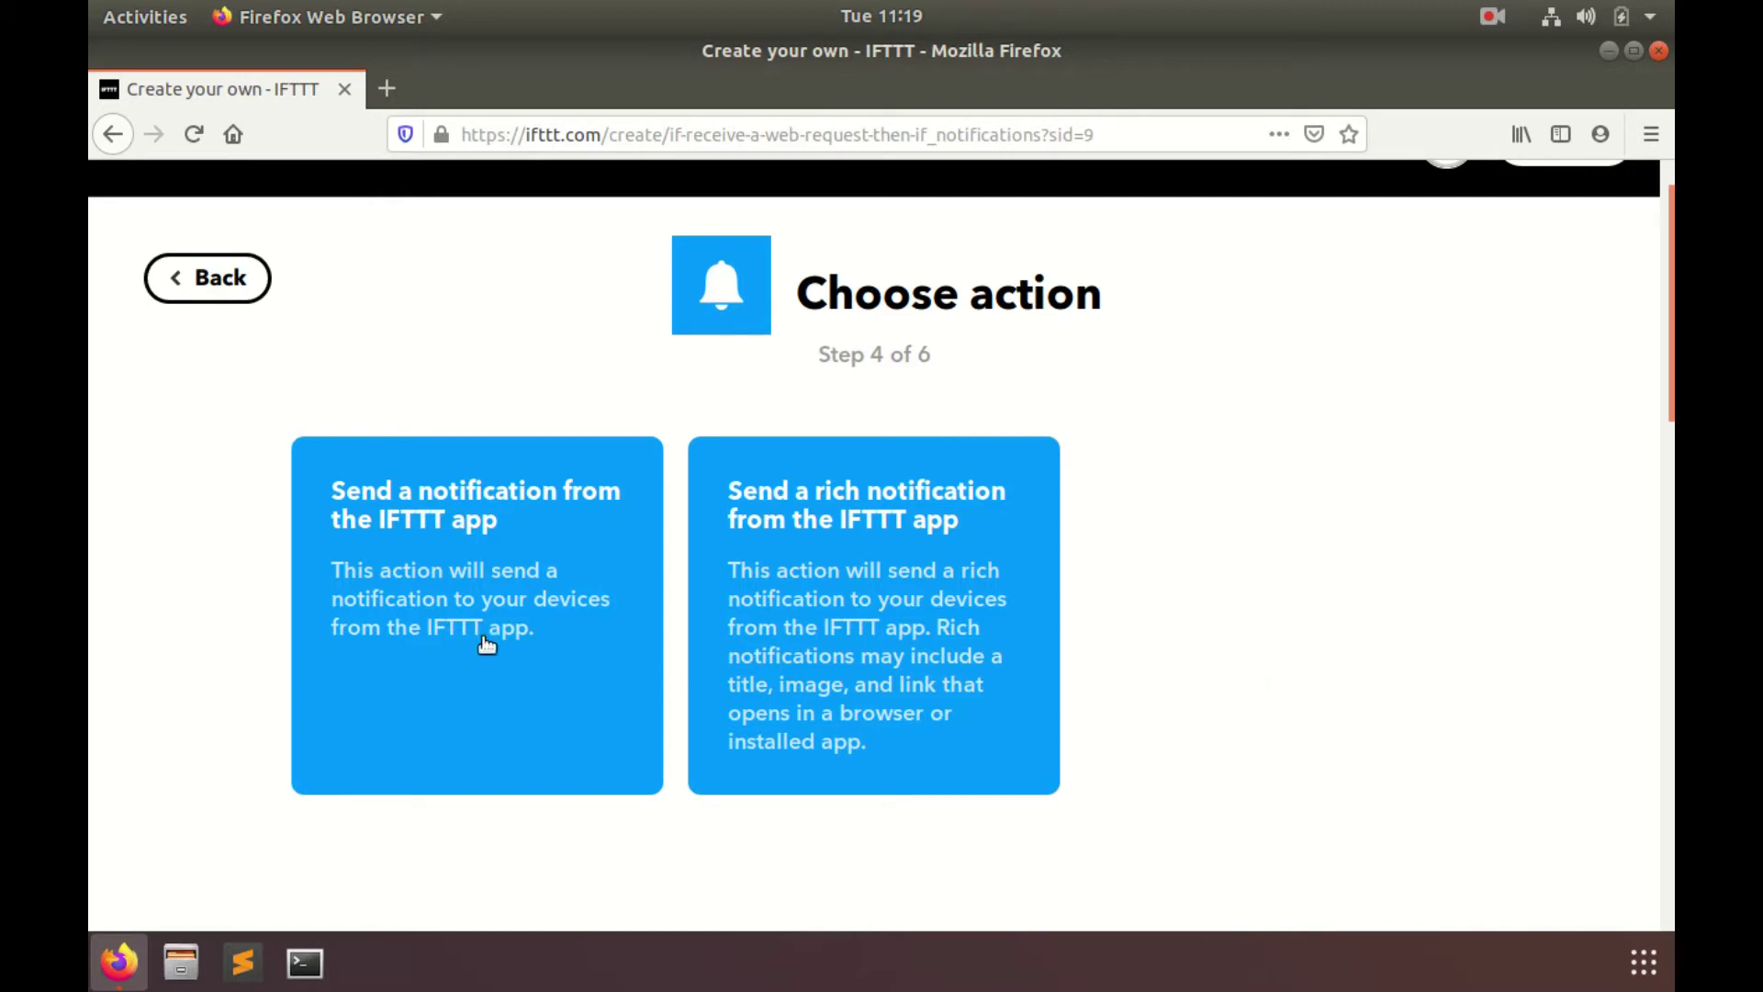
Choose the plain notification action and replace its message with 'A mouse has been caught'.
{"action": "left_click", "coordinate": [438, 618]}
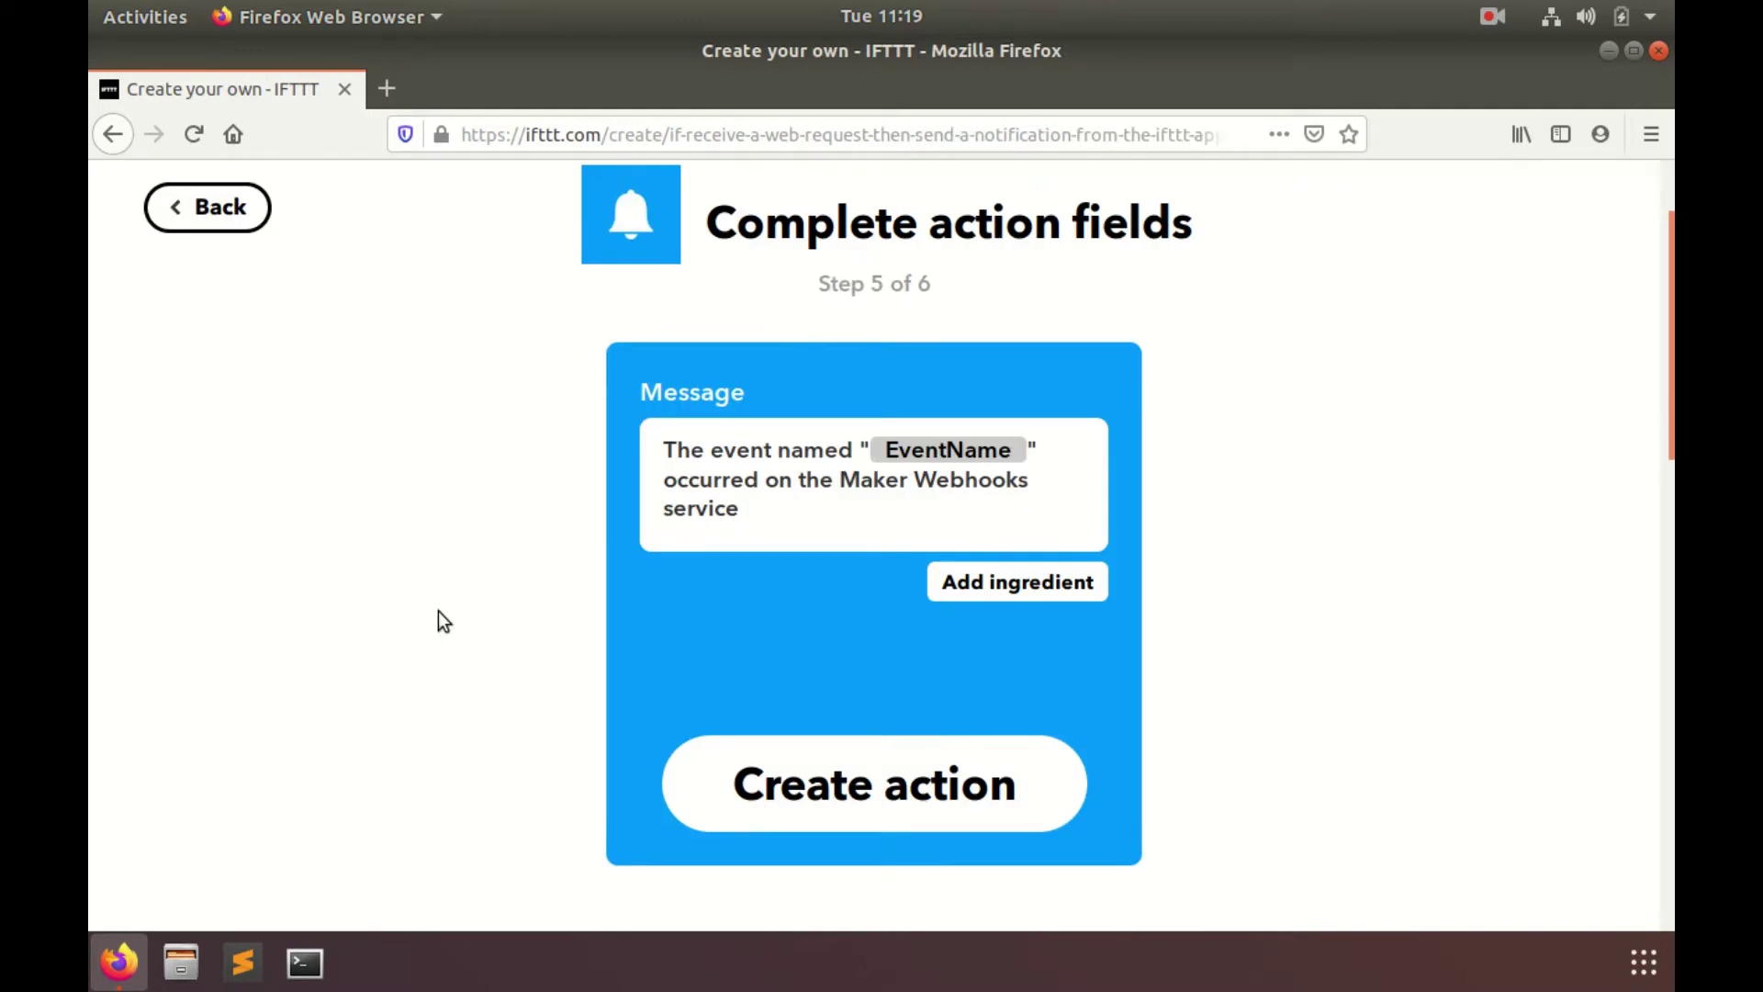
{"action": "mouse_move", "coordinate": [732, 511]}
{"action": "left_mouse_down"}
{"action": "mouse_move", "coordinate": [675, 479]}
{"action": "mouse_move", "coordinate": [661, 438]}
{"action": "left_mouse_up"}
{"action": "type", "text": "a M"}
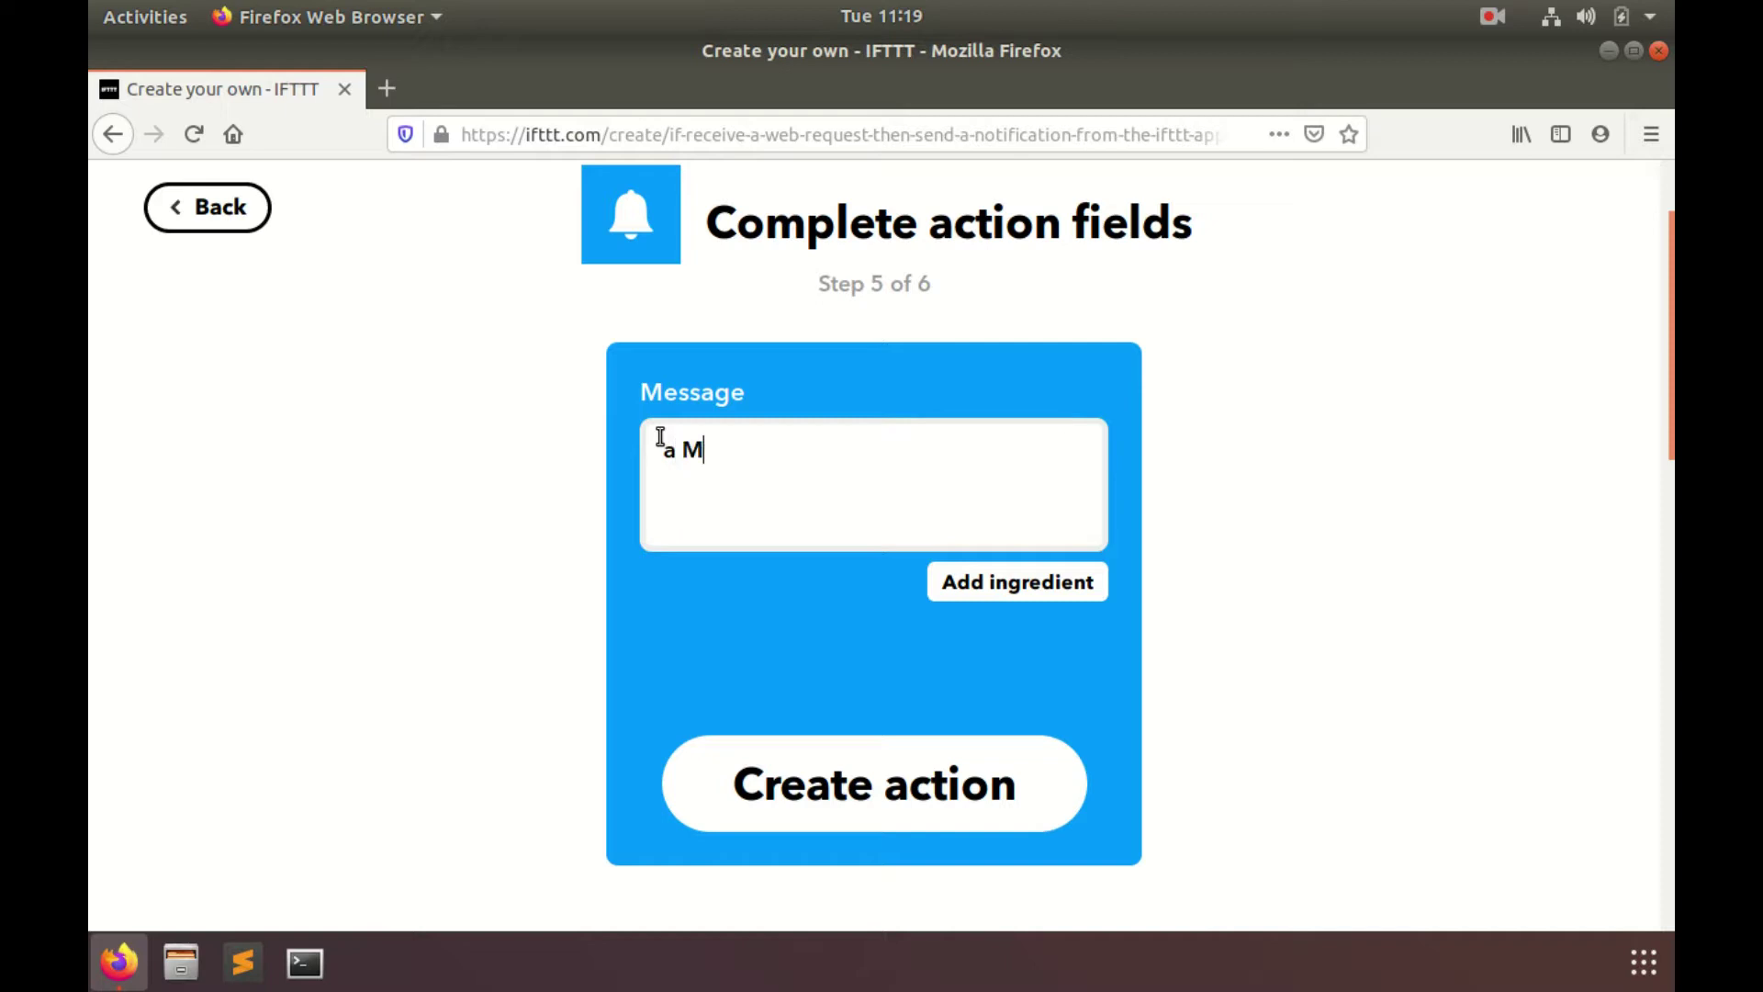
{"action": "type", "text": "ouse has be"}
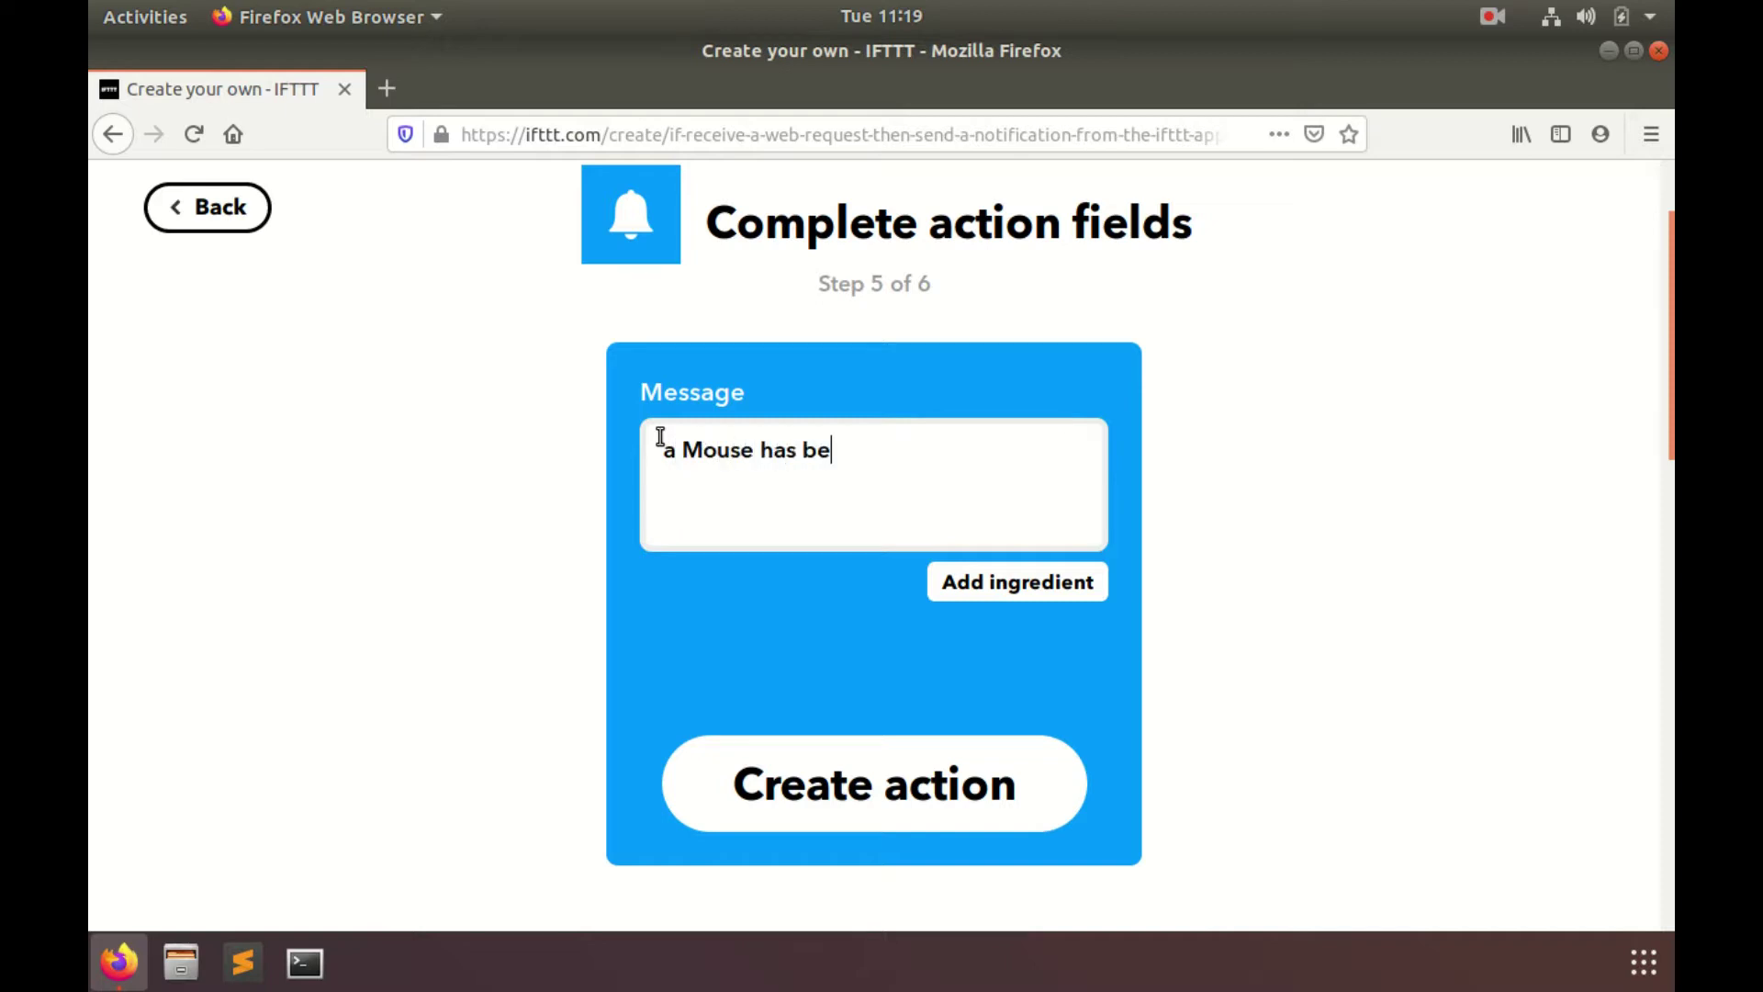
{"action": "type", "text": "en Cuaght"}
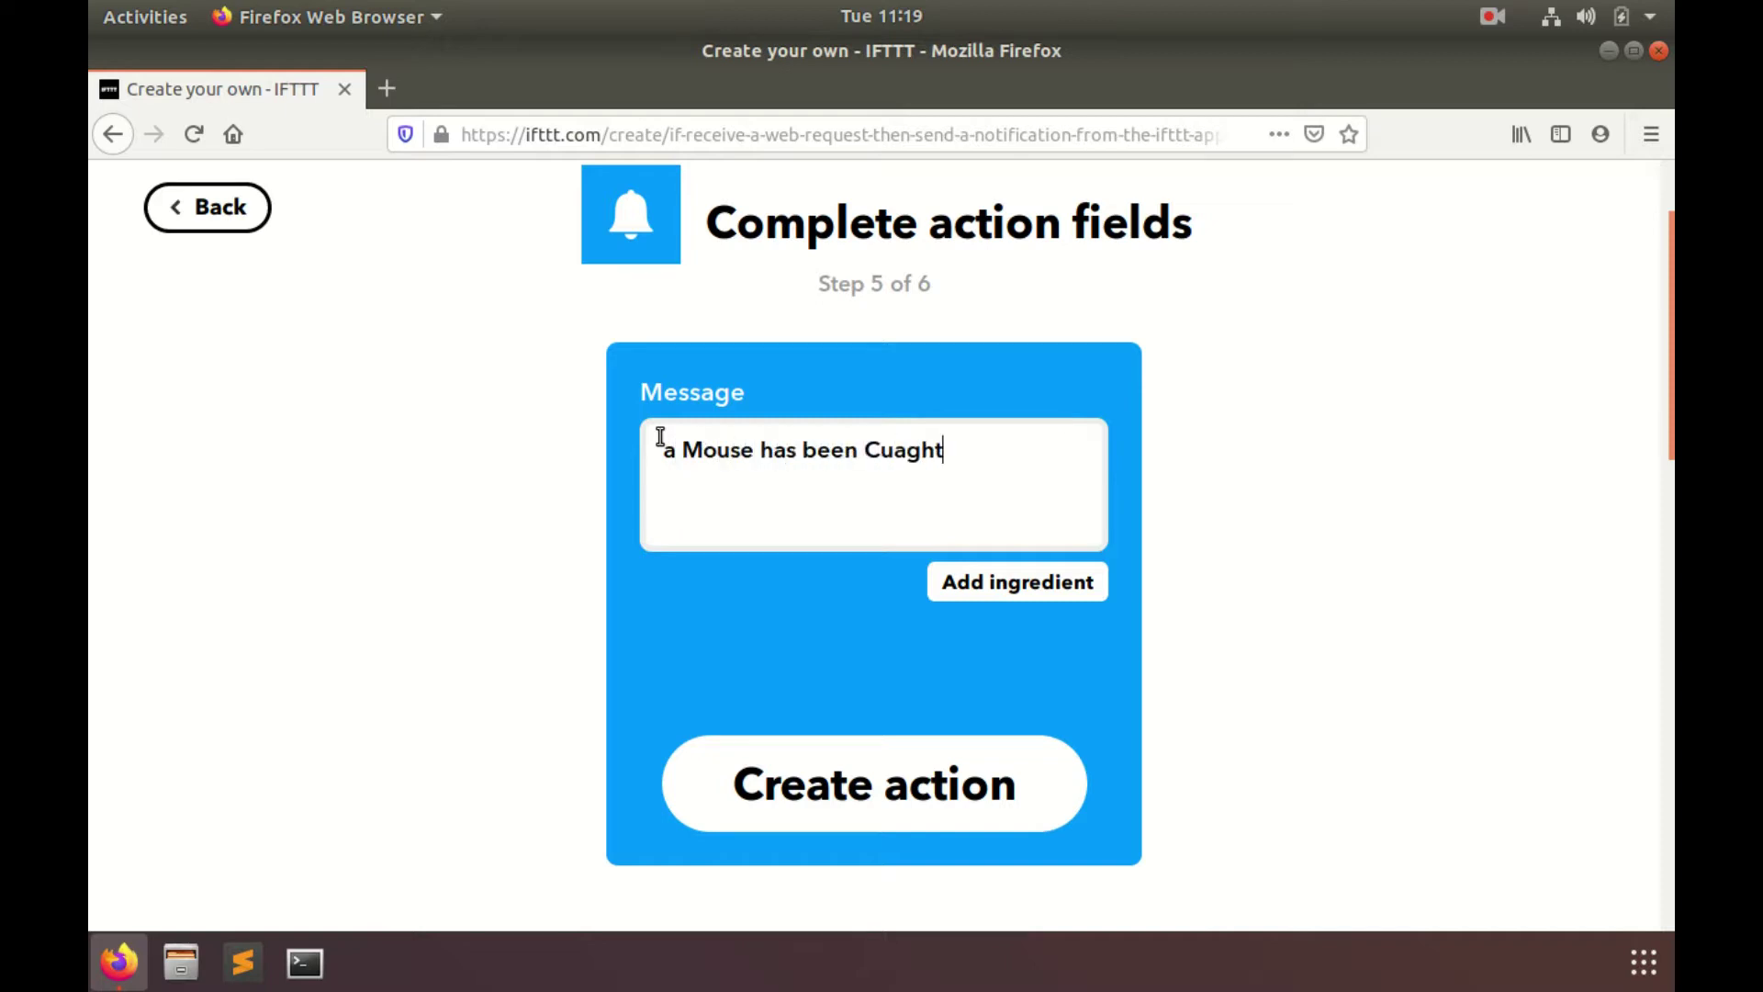
{"action": "key", "text": "BackSpace"}
{"action": "key", "text": "BackSpace"}
{"action": "key", "text": "BackSpace"}
{"action": "key", "text": "BackSpace"}
{"action": "key", "text": "BackSpace"}
{"action": "type", "text": "au"}
{"action": "type", "text": "ght"}
{"action": "key", "text": "Left"}
{"action": "key", "text": "Left"}
{"action": "key", "text": "Left"}
{"action": "key", "text": "BackSpace"}
{"action": "type", "text": "A"}
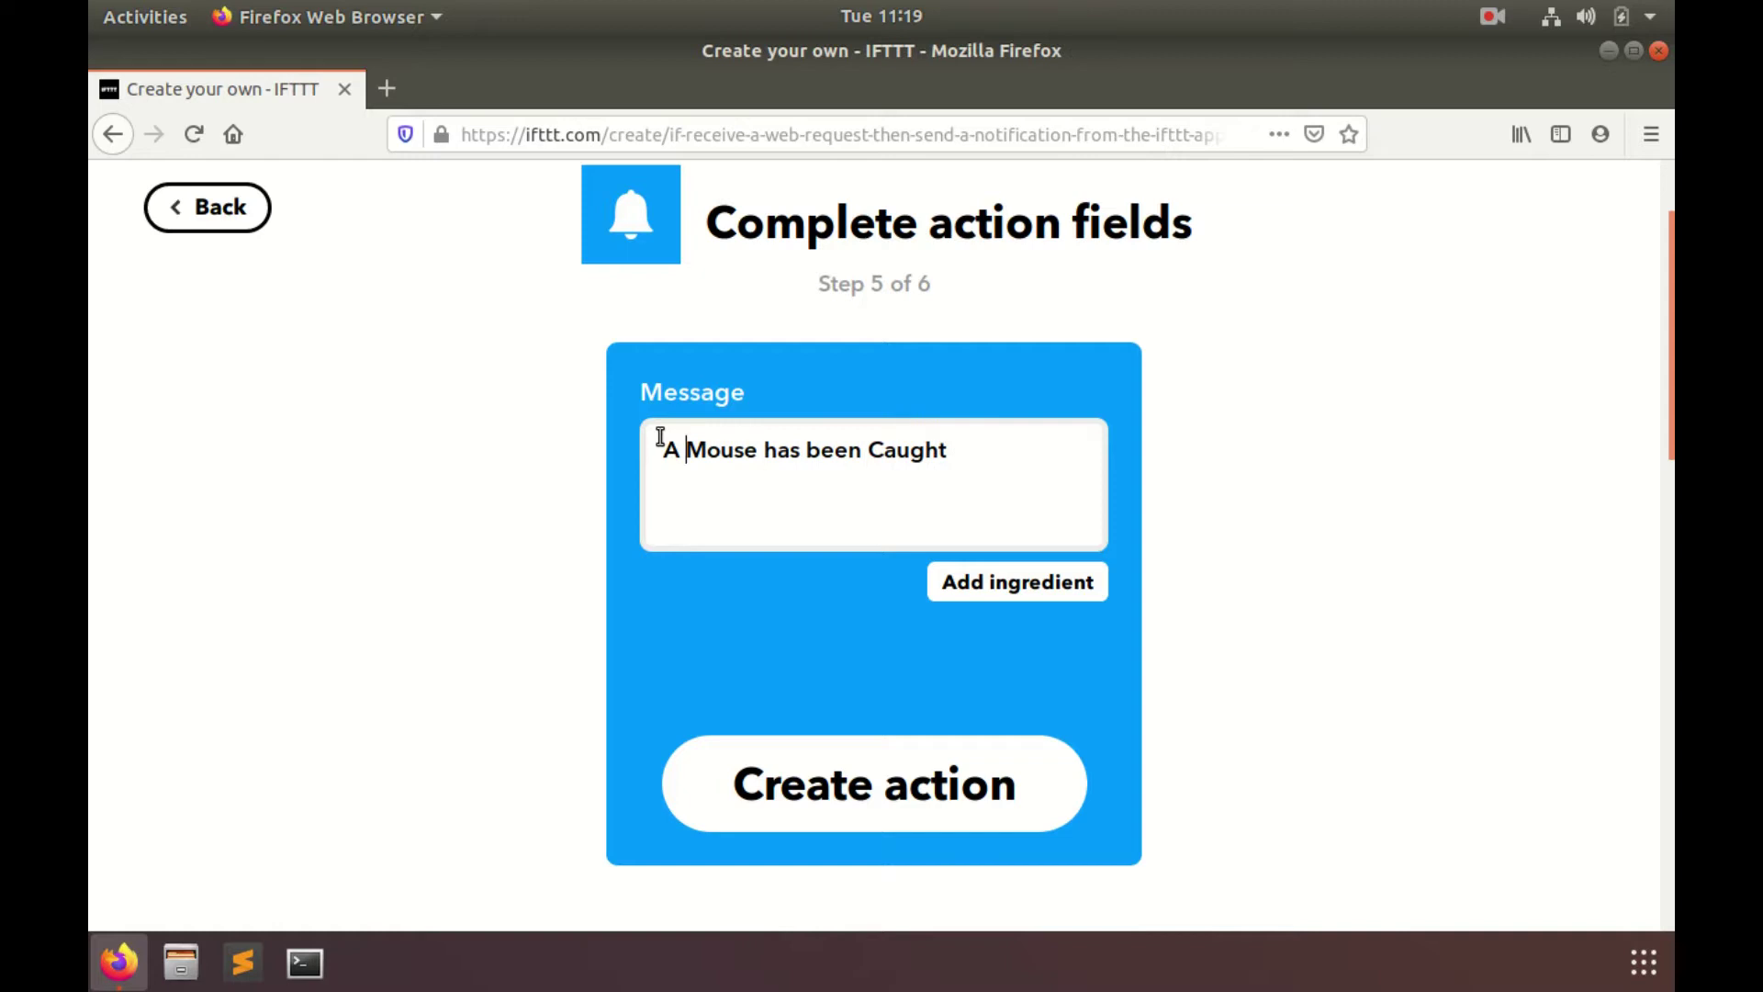
{"action": "key", "text": "Right"}
{"action": "key", "text": "Right"}
{"action": "key", "text": "Right"}
{"action": "key", "text": "Right"}
{"action": "key", "text": "Right"}
{"action": "key", "text": "Right"}
{"action": "key", "text": "Right"}
{"action": "type", "text": "at"}
{"action": "key", "text": "BackSpace"}
{"action": "key", "text": "BackSpace"}
{"action": "key", "text": "BackSpace"}
{"action": "key", "text": "BackSpace"}
{"action": "type", "text": "."}
{"action": "key", "text": "BackSpace"}
{"action": "type", "text": "at"}
Insert the OccurredAt ingredient and lowercase Mouse and Caught in the message.
{"action": "left_click", "coordinate": [1045, 589]}
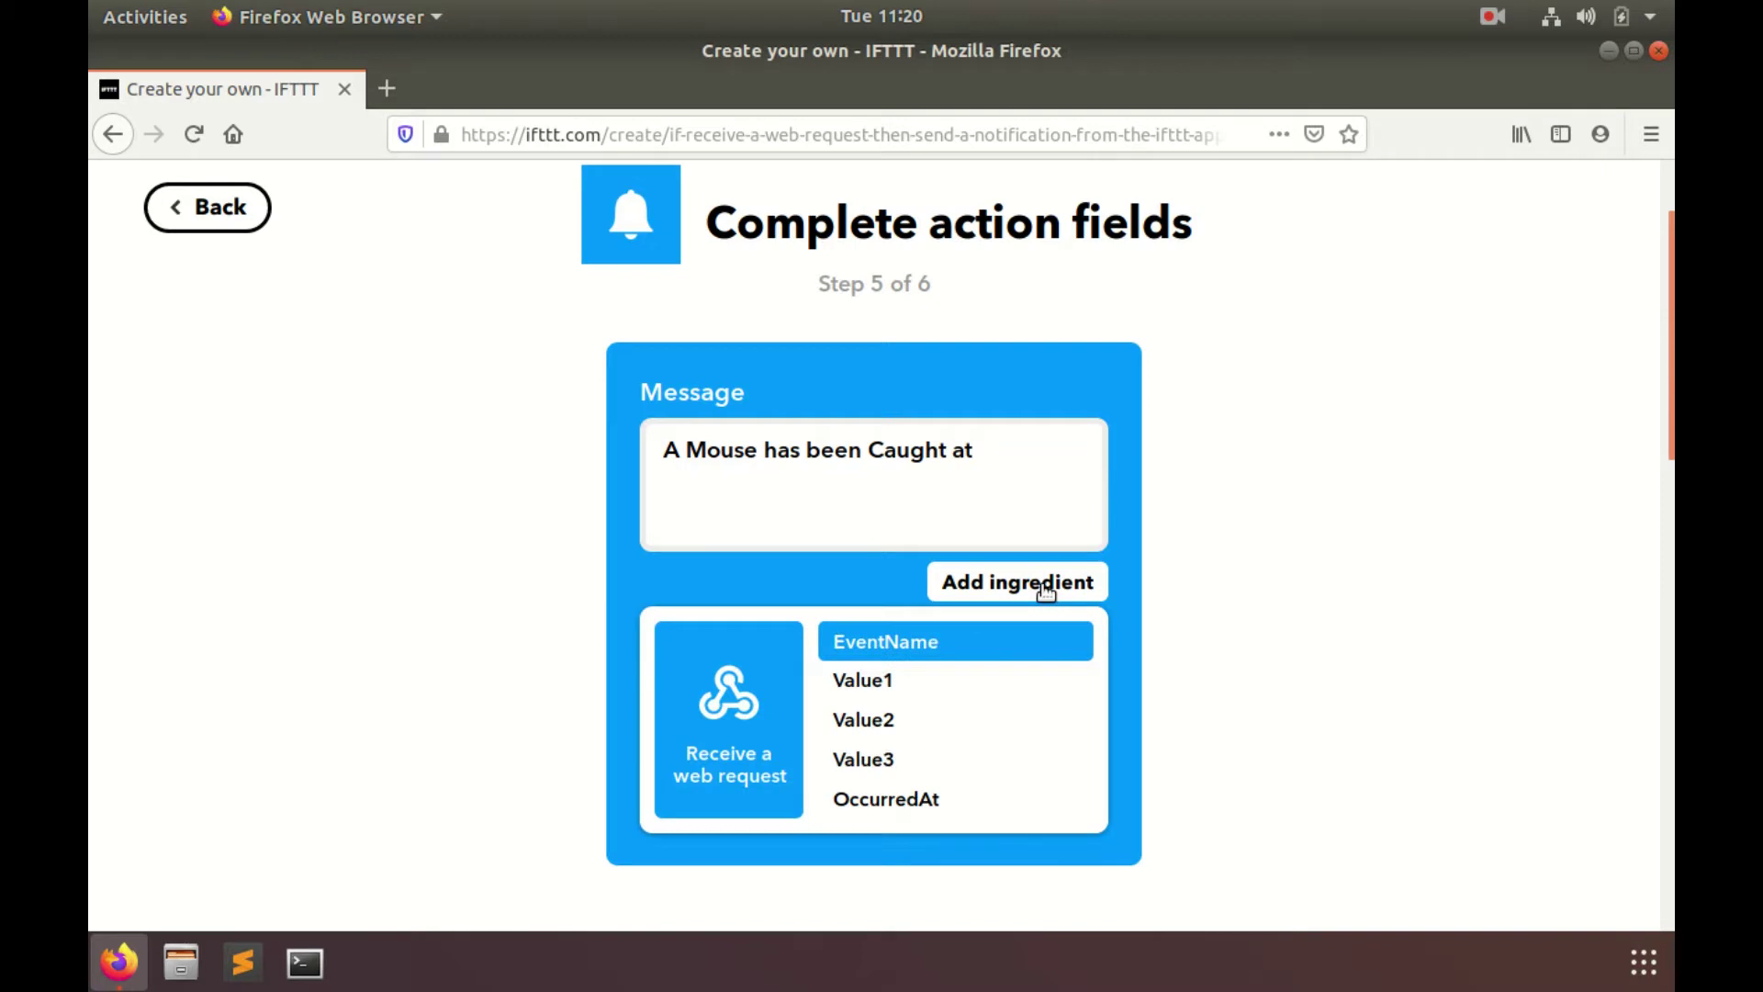
{"action": "left_click", "coordinate": [918, 801]}
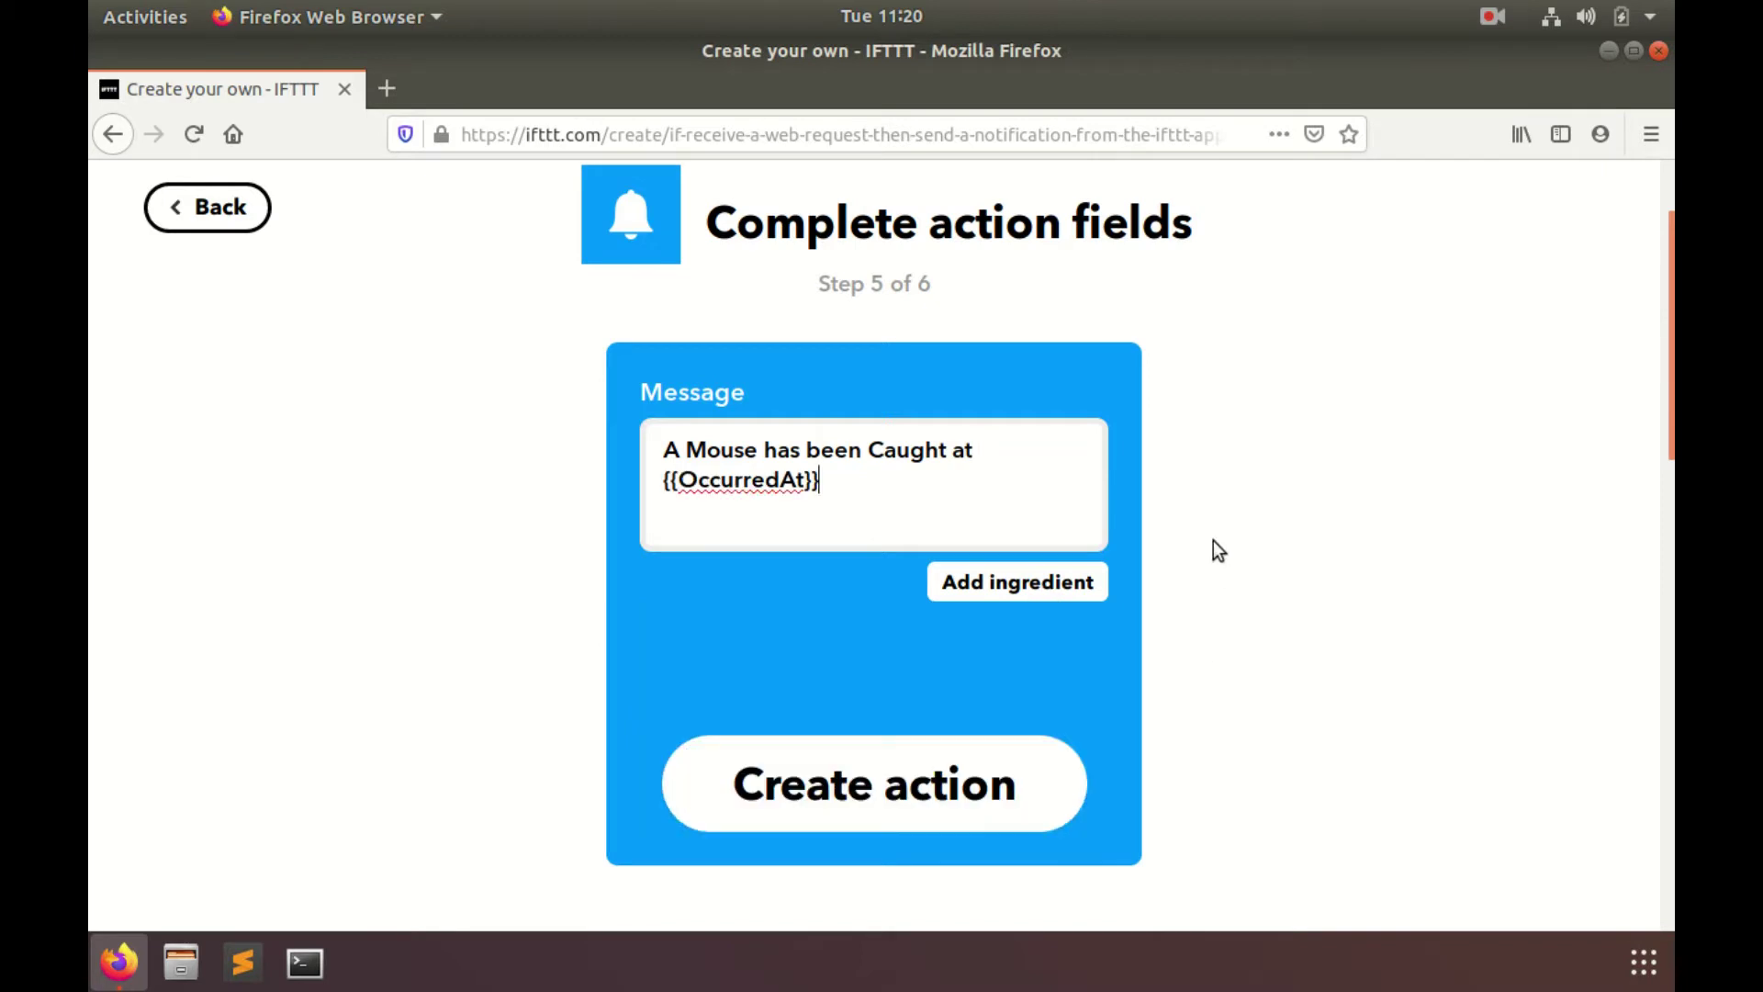
{"action": "left_click", "coordinate": [1041, 503]}
{"action": "left_click", "coordinate": [880, 448]}
{"action": "key", "text": "BackSpace"}
{"action": "type", "text": "c"}
{"action": "left_click", "coordinate": [713, 451]}
{"action": "key", "text": "BackSpace"}
{"action": "type", "text": "m"}
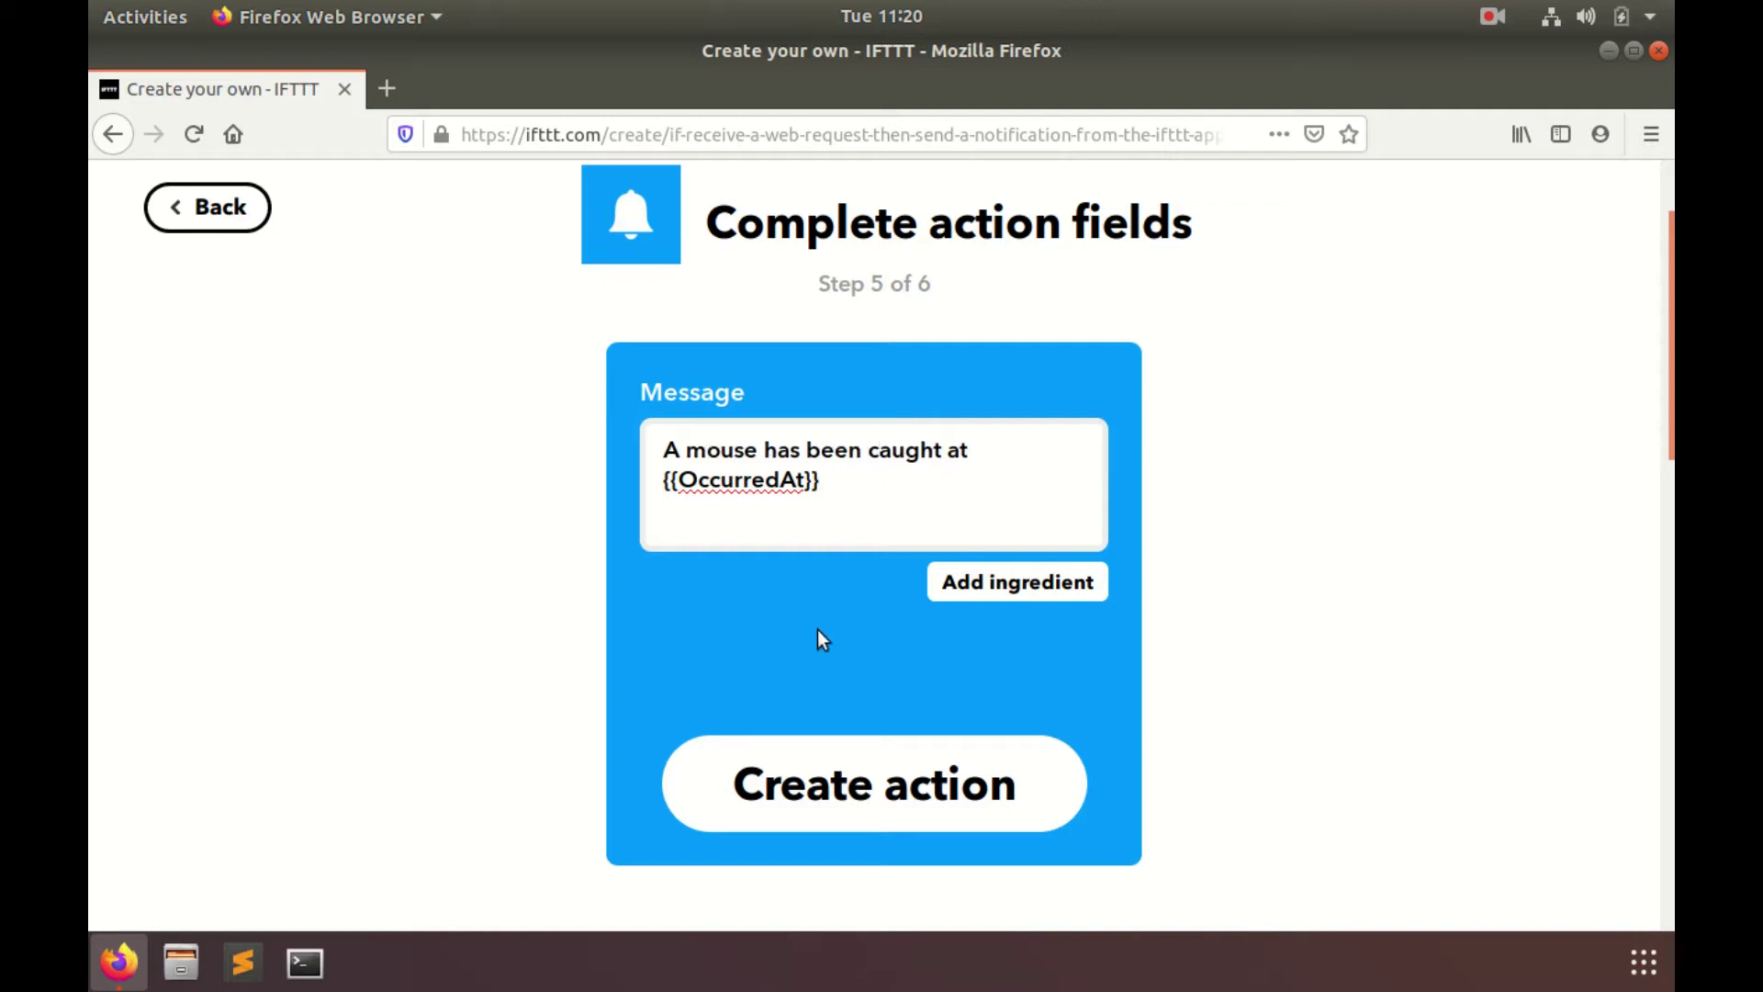
Create the notification action and finish the mousetrap applet.
{"action": "left_click", "coordinate": [854, 786]}
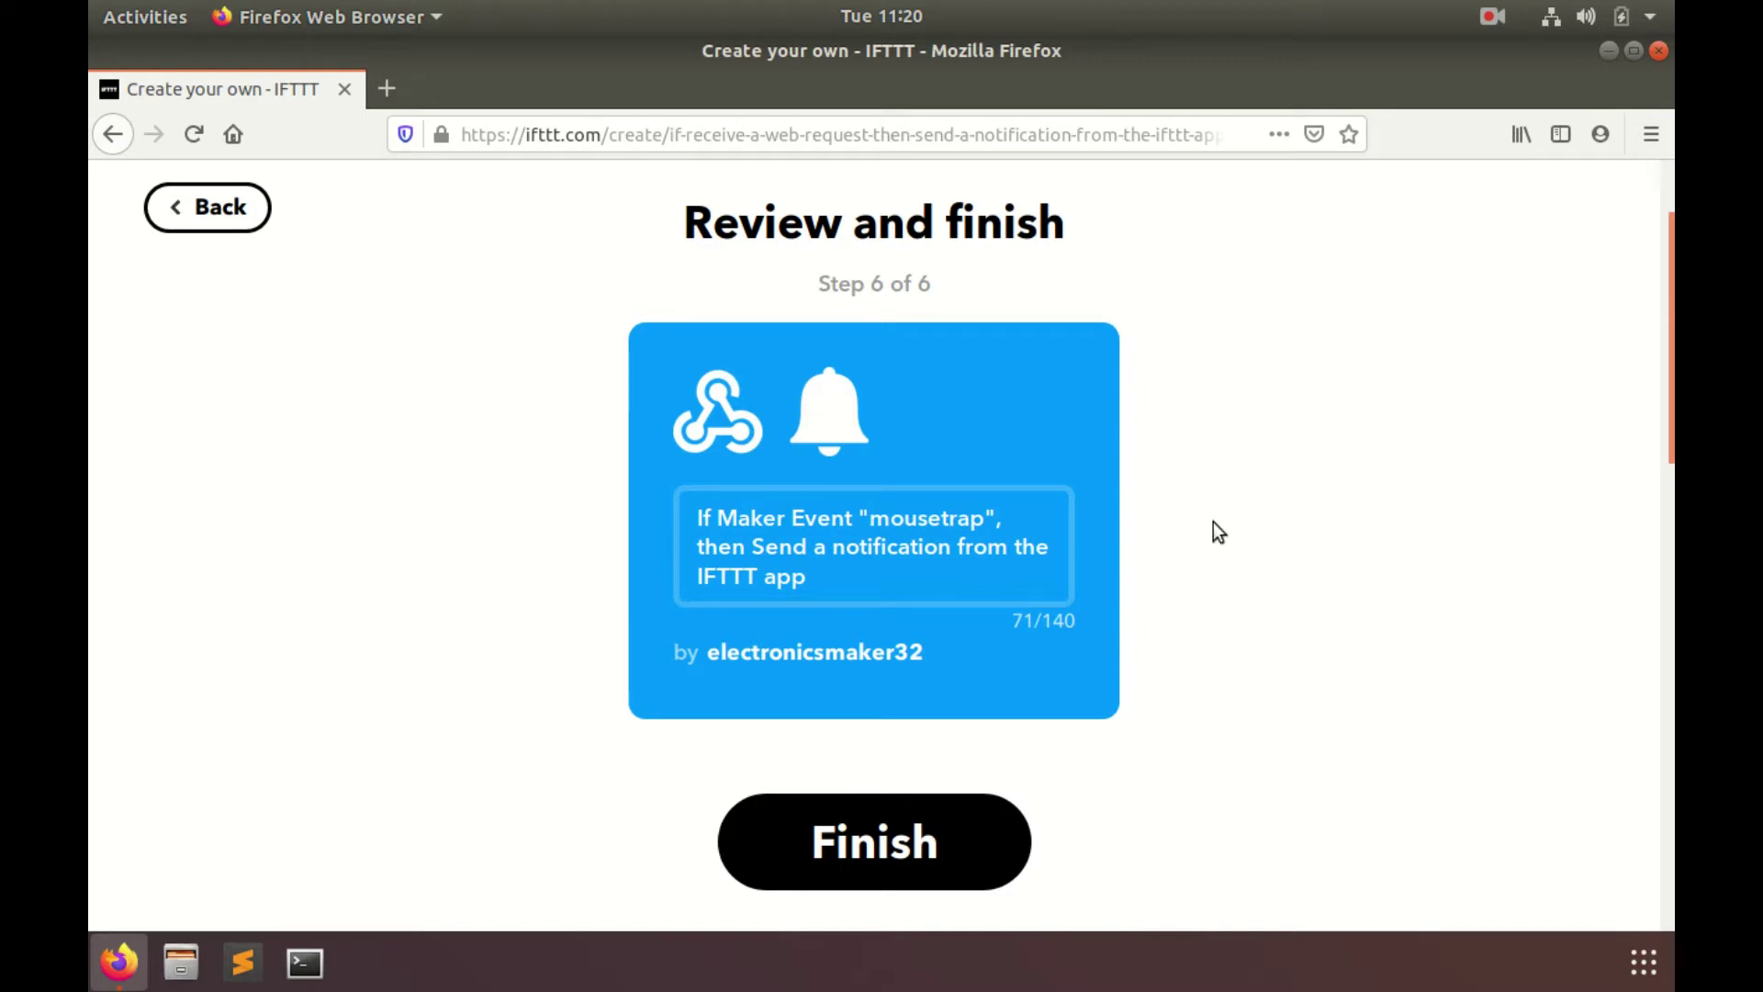
{"action": "left_click", "coordinate": [907, 849]}
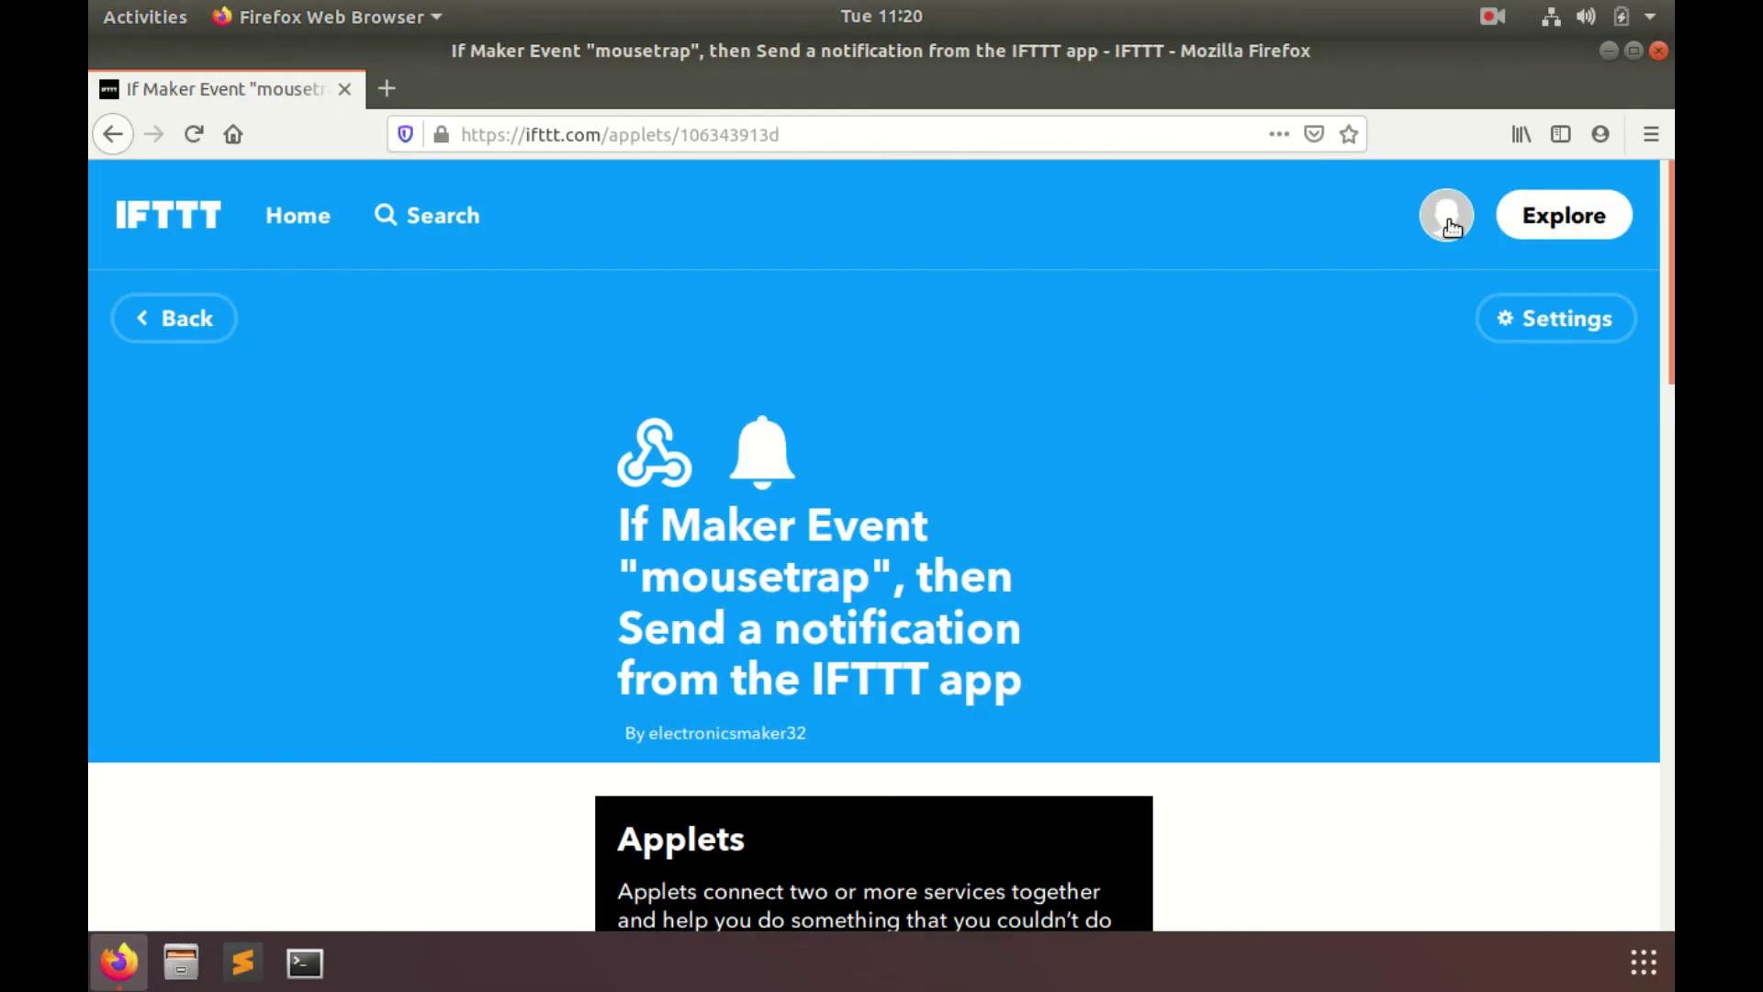
From My services, go to the Webhooks service page.
{"action": "left_click", "coordinate": [1454, 221]}
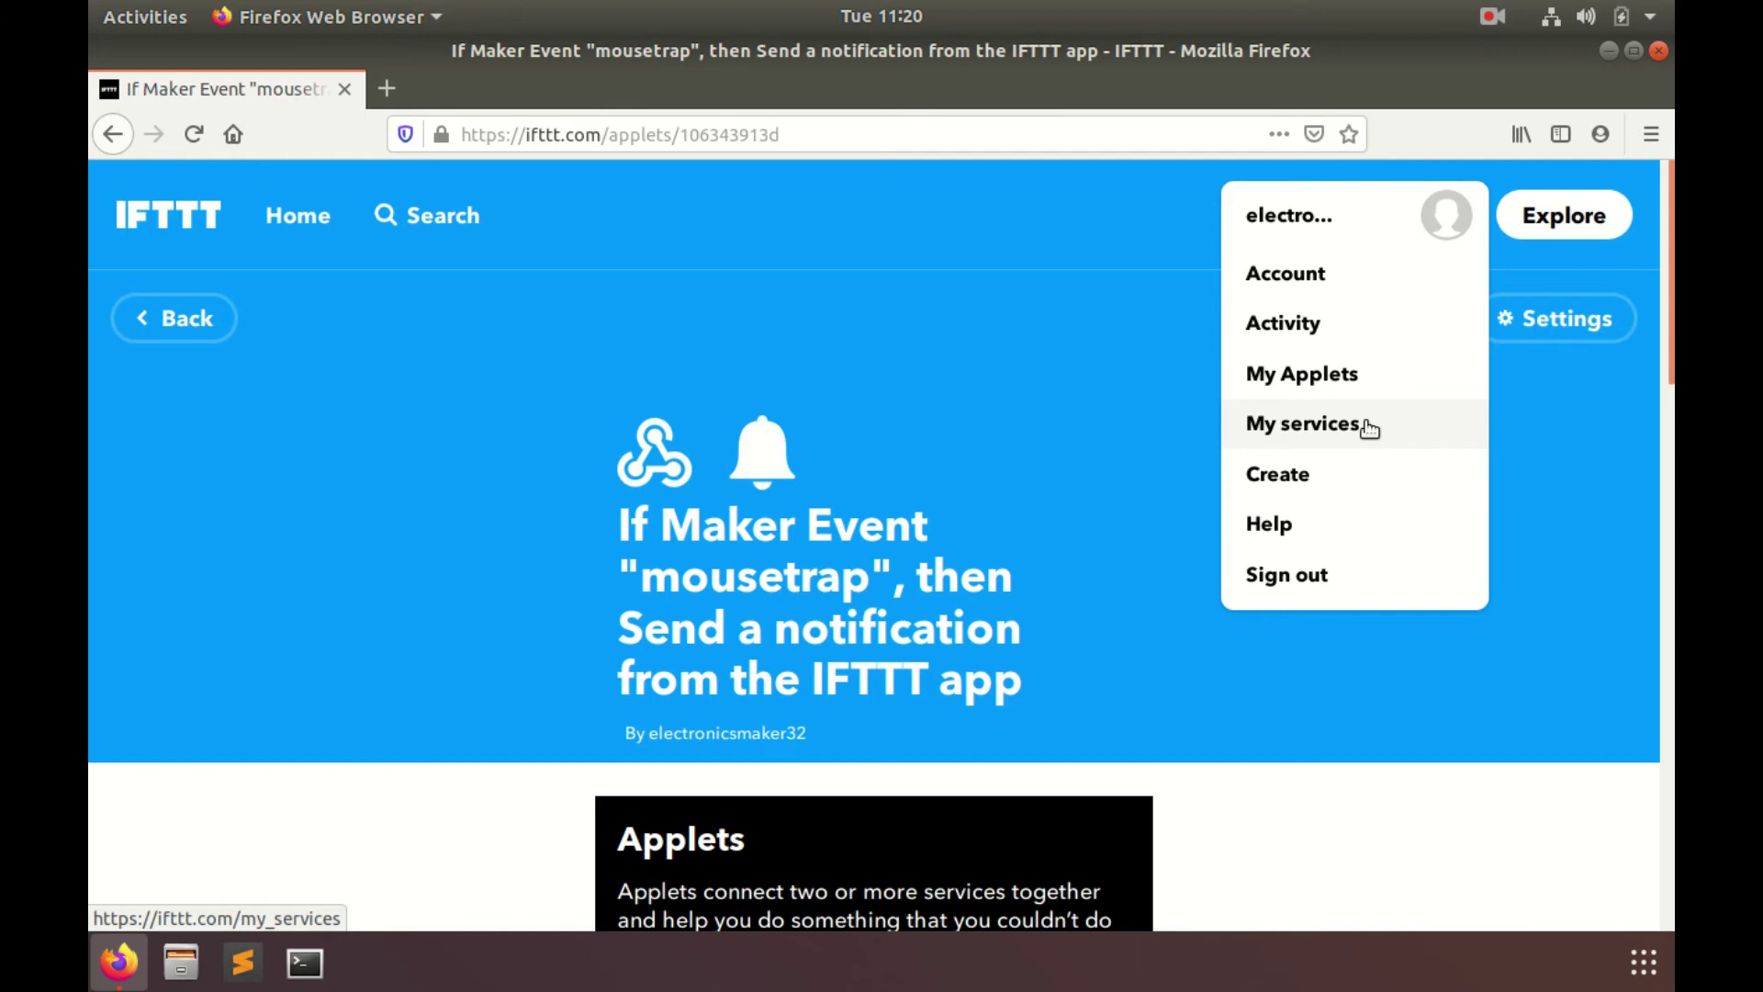
{"action": "left_click", "coordinate": [1301, 423]}
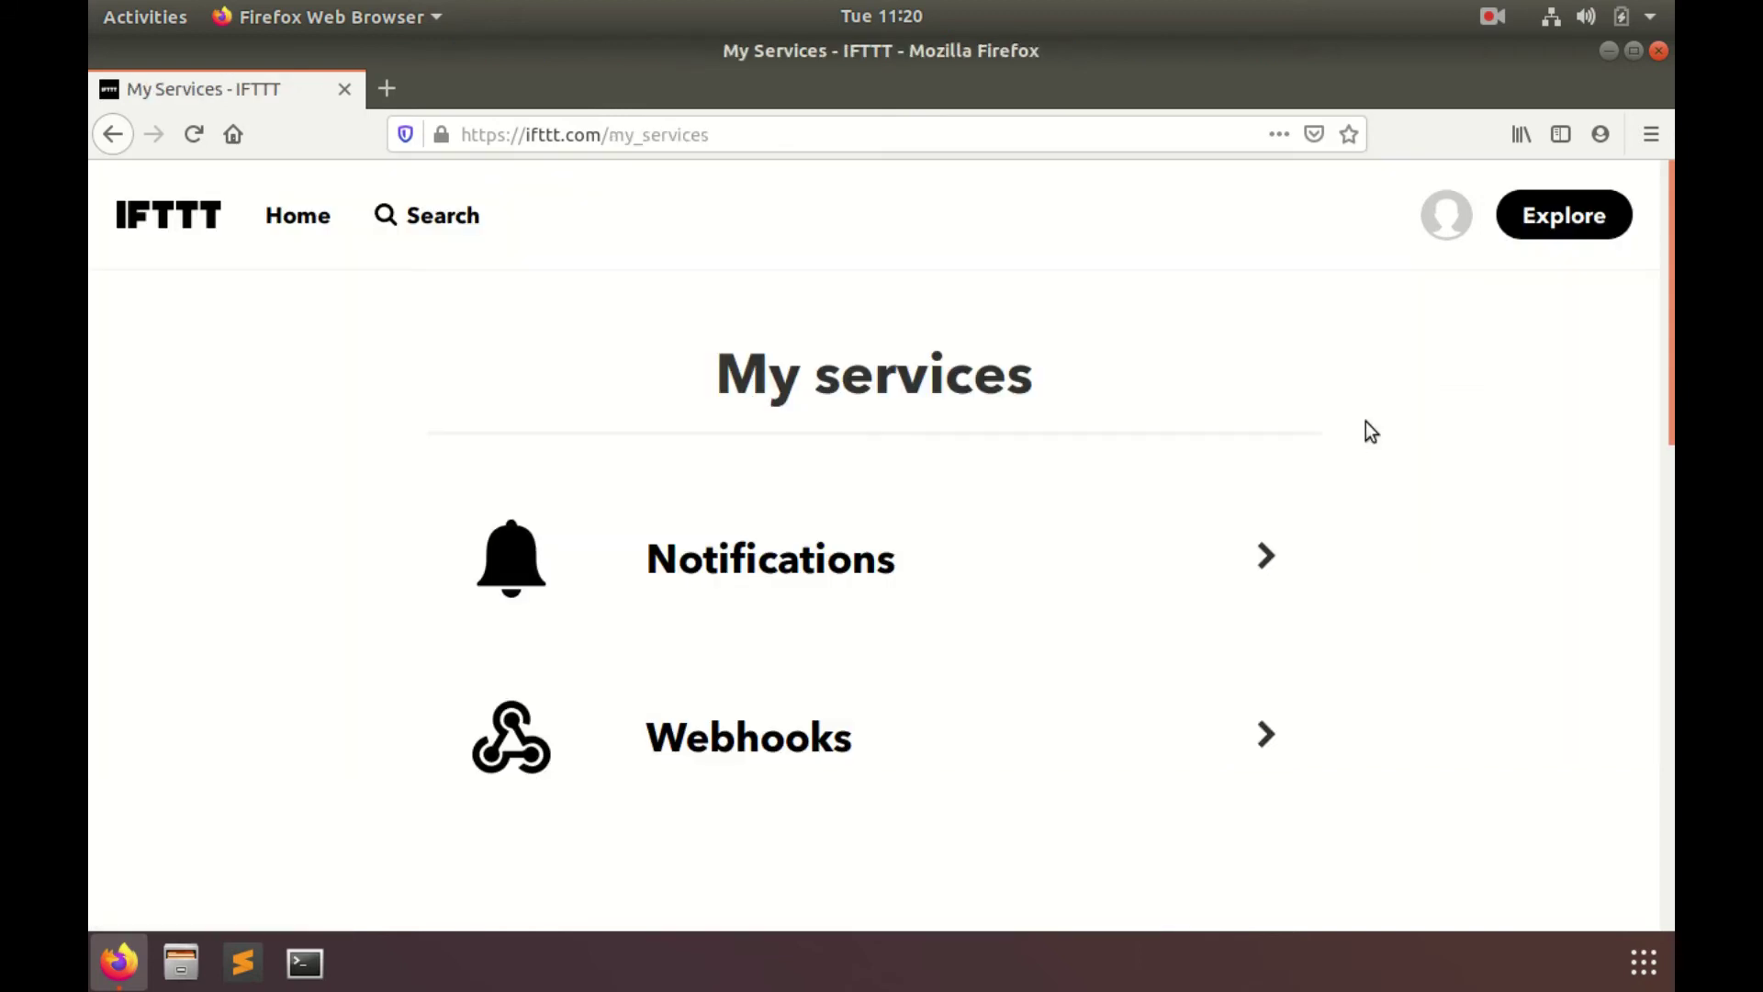
{"action": "scroll", "coordinate": [1470, 552], "scroll_direction": "down", "scroll_amount": 1}
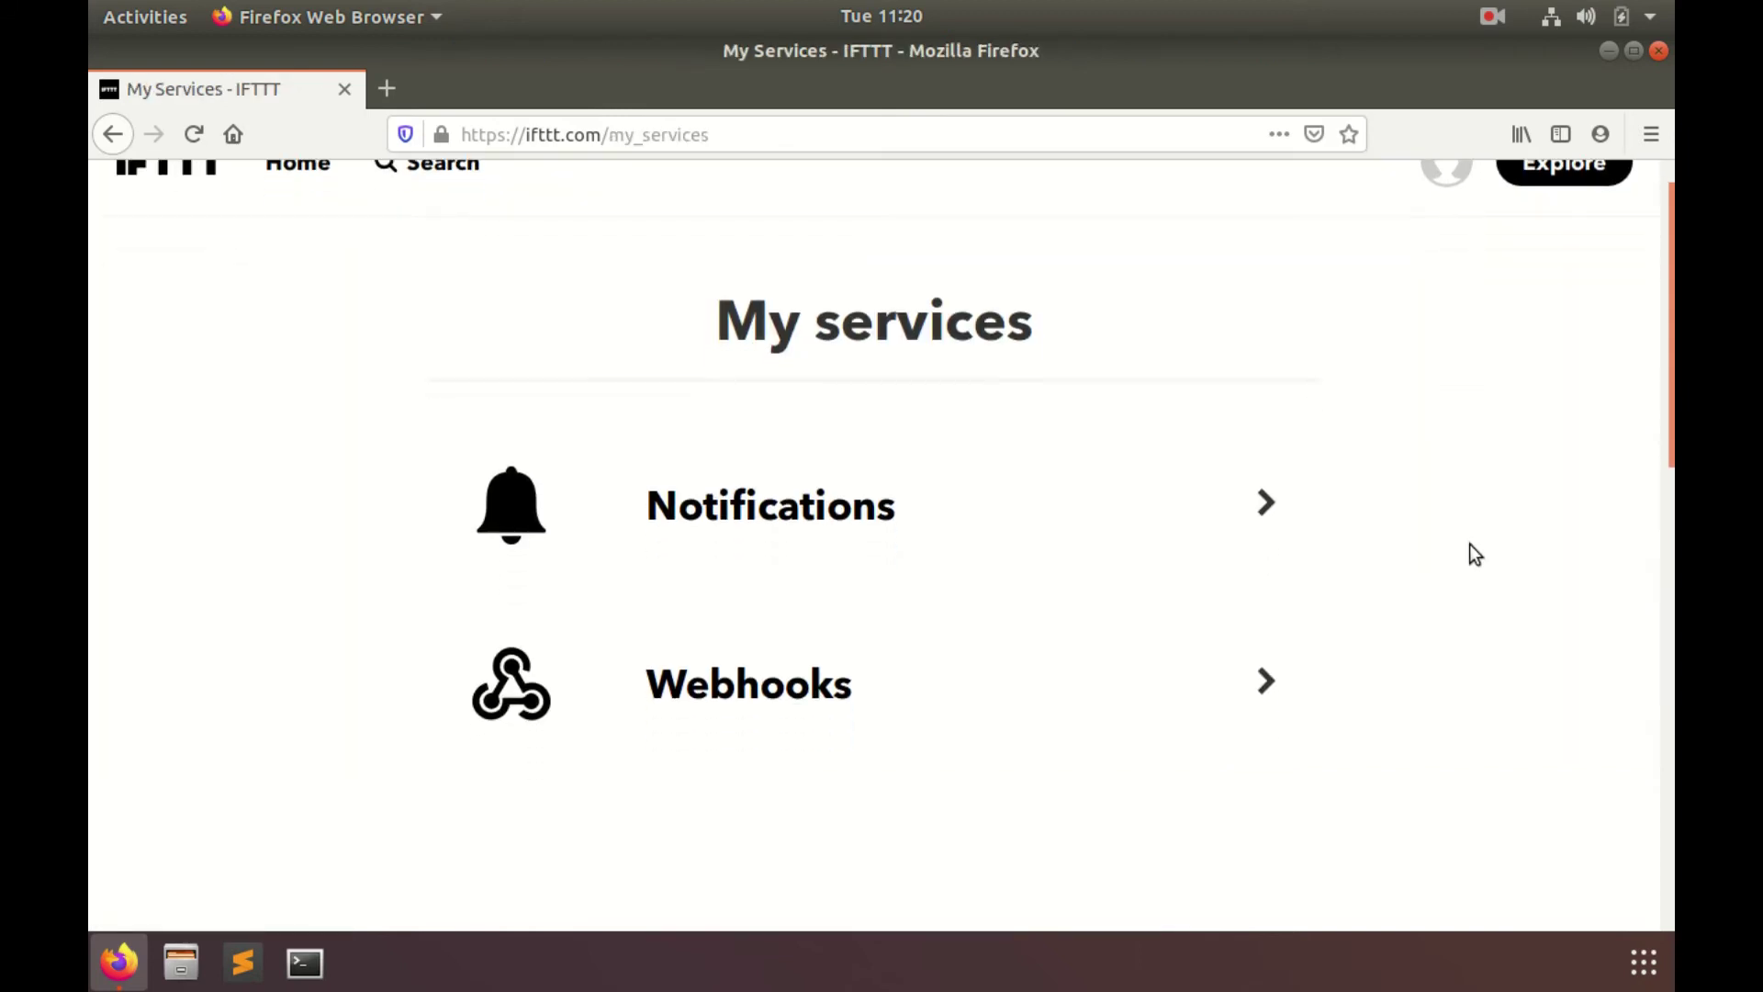
{"action": "left_click", "coordinate": [1268, 671]}
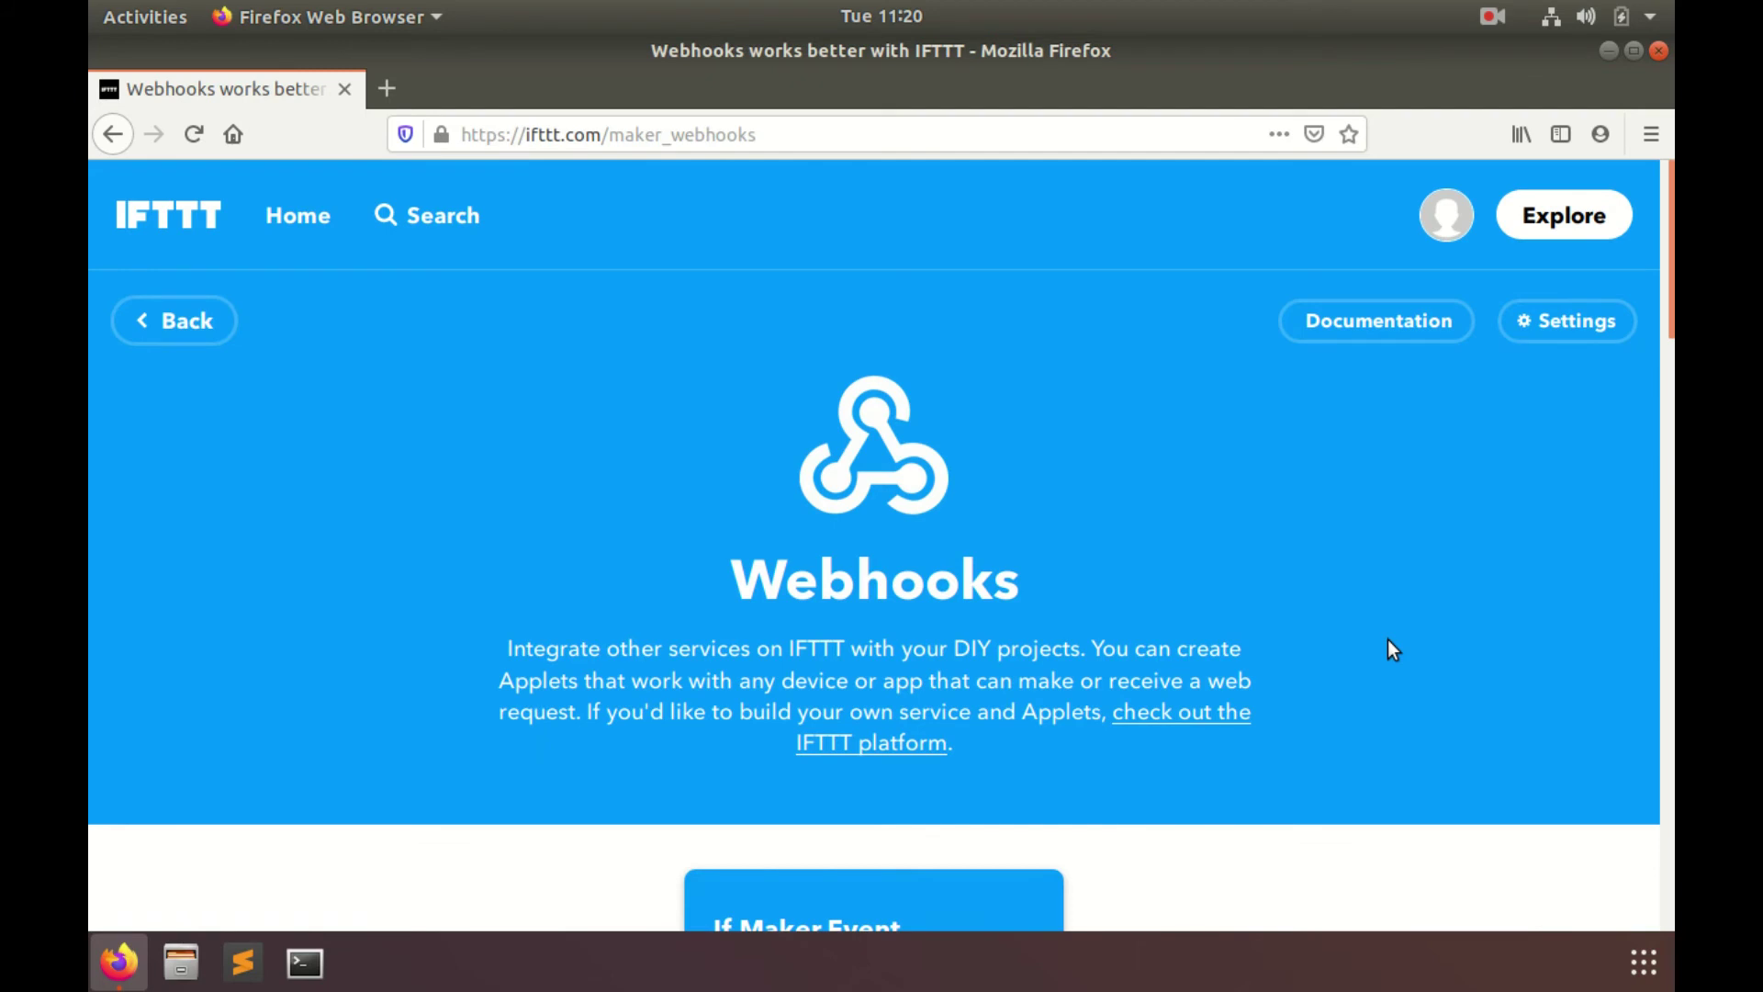
{"action": "scroll", "coordinate": [1387, 648], "scroll_direction": "down", "scroll_amount": 1}
{"action": "scroll", "coordinate": [1387, 650], "scroll_direction": "up", "scroll_amount": 1}
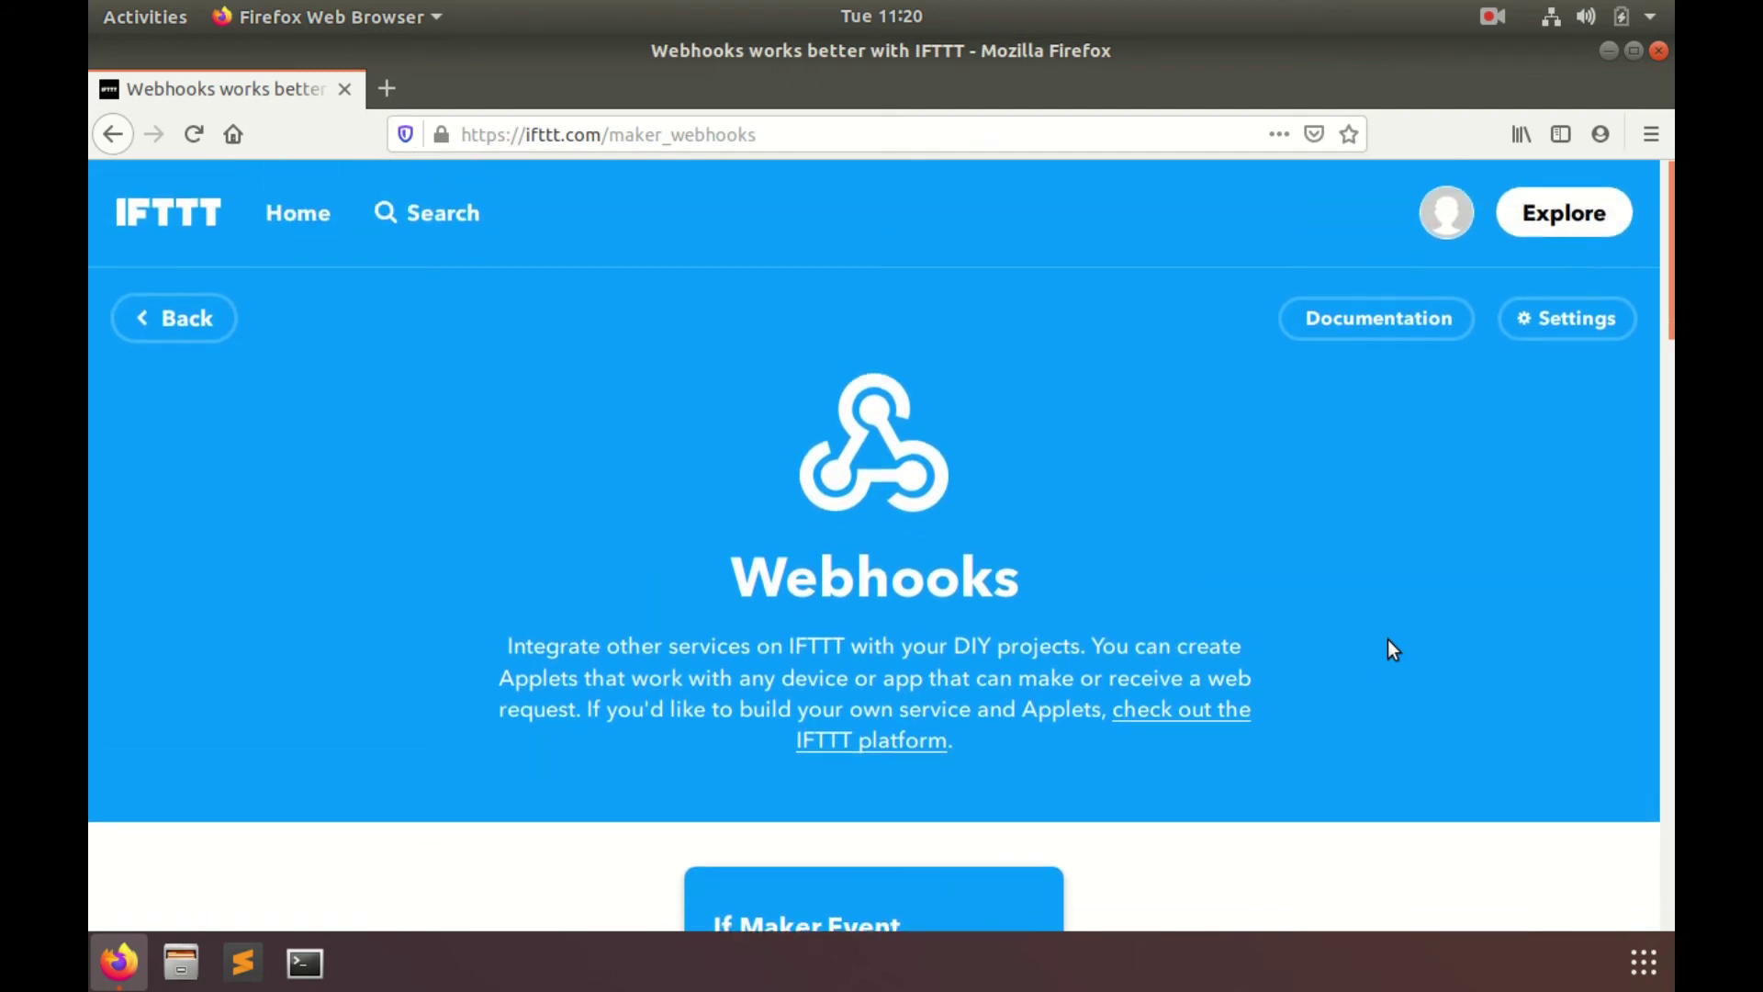
{"action": "scroll", "coordinate": [1388, 652], "scroll_direction": "down", "scroll_amount": 2}
{"action": "scroll", "coordinate": [1387, 650], "scroll_direction": "up", "scroll_amount": 2}
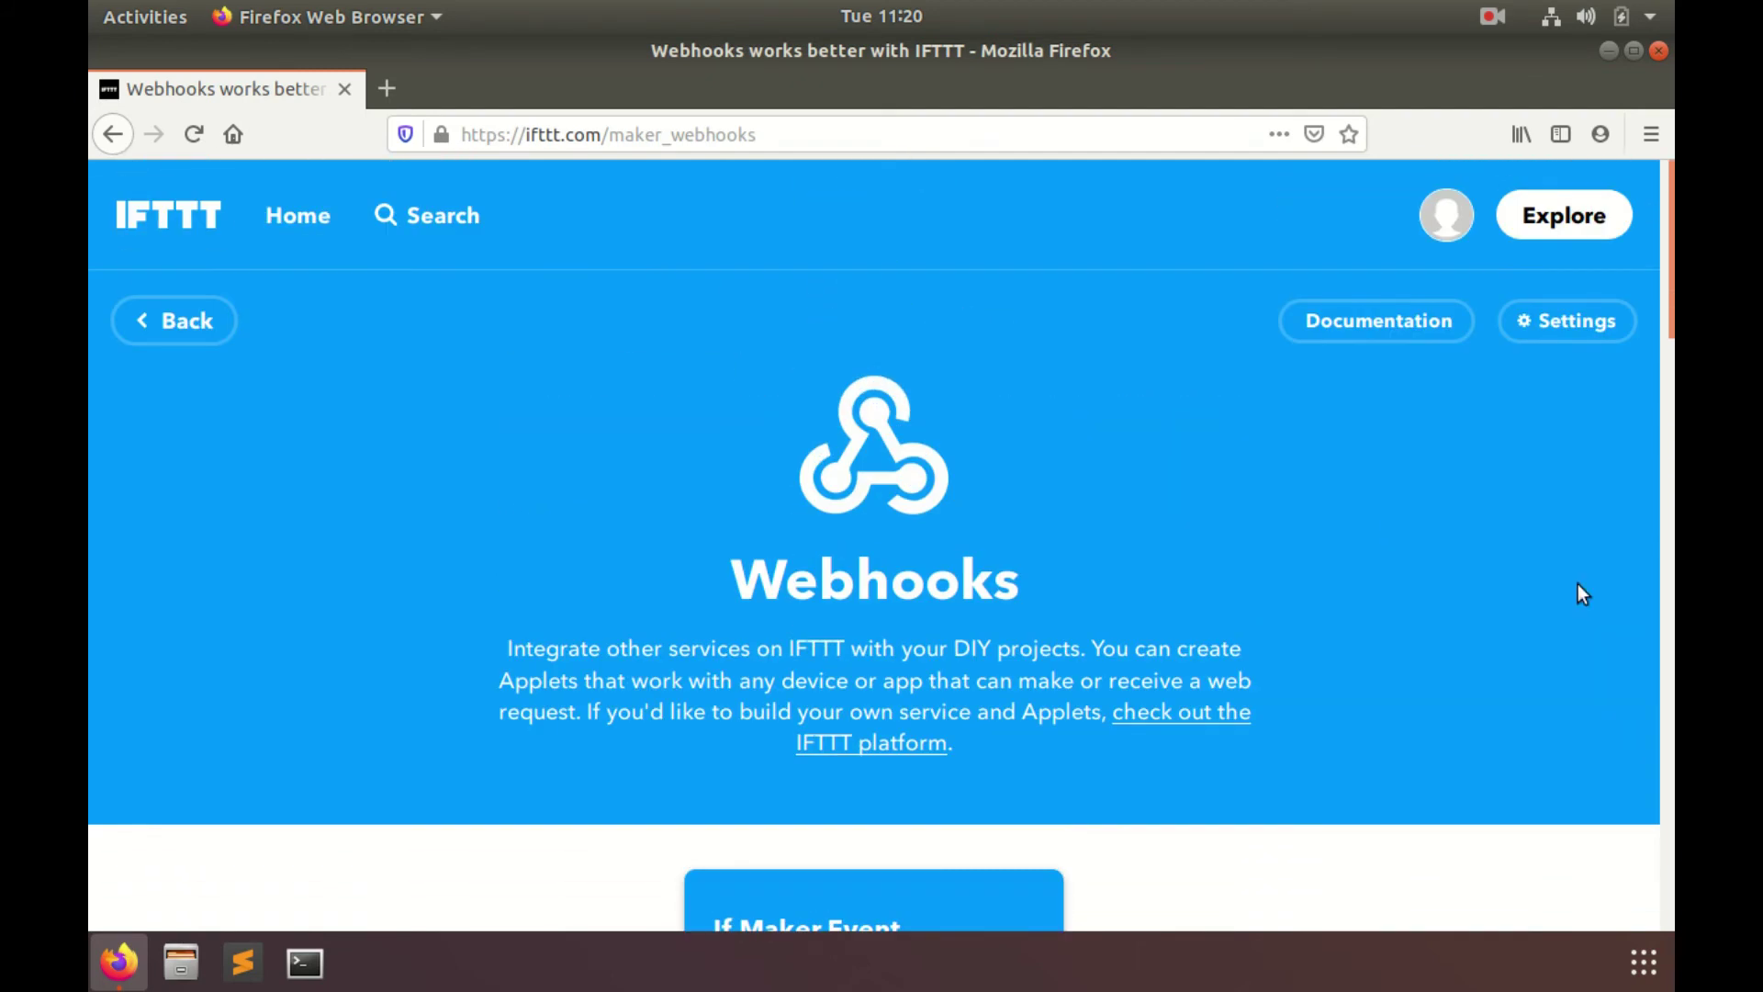
On the Webhooks Documentation page, set the {event} placeholder to mousetrap for a test trigger.
{"action": "left_click", "coordinate": [1394, 331]}
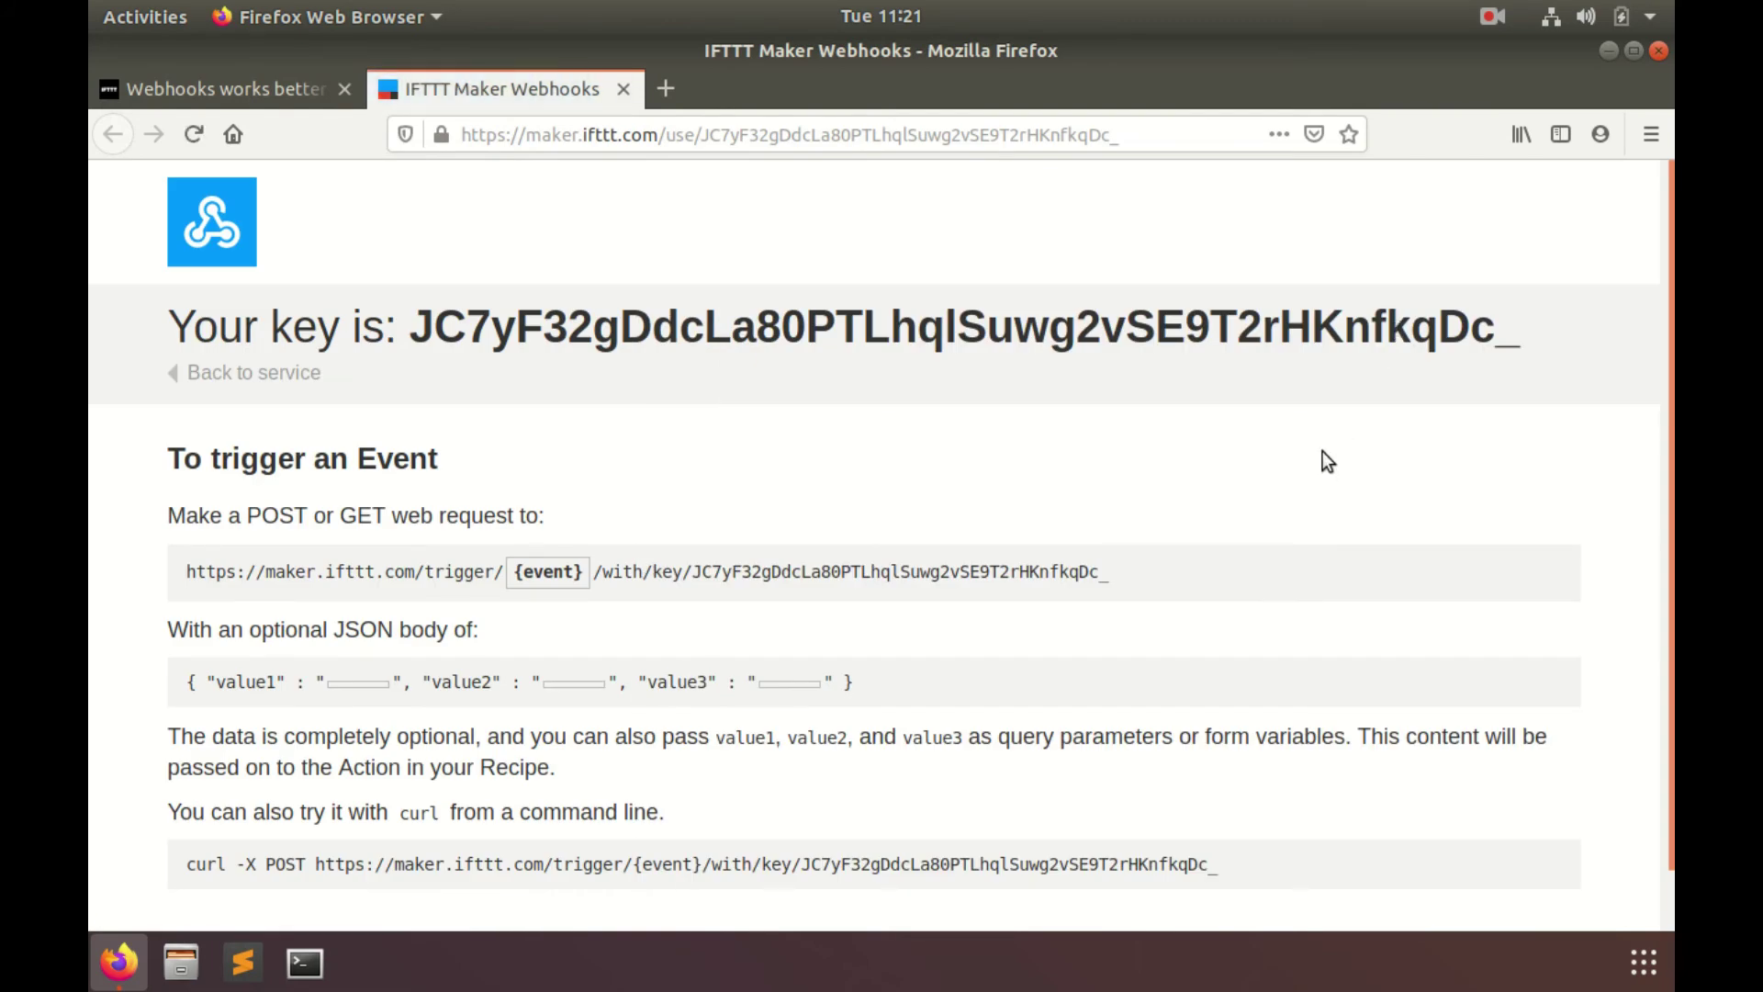
{"action": "left_click", "coordinate": [536, 570]}
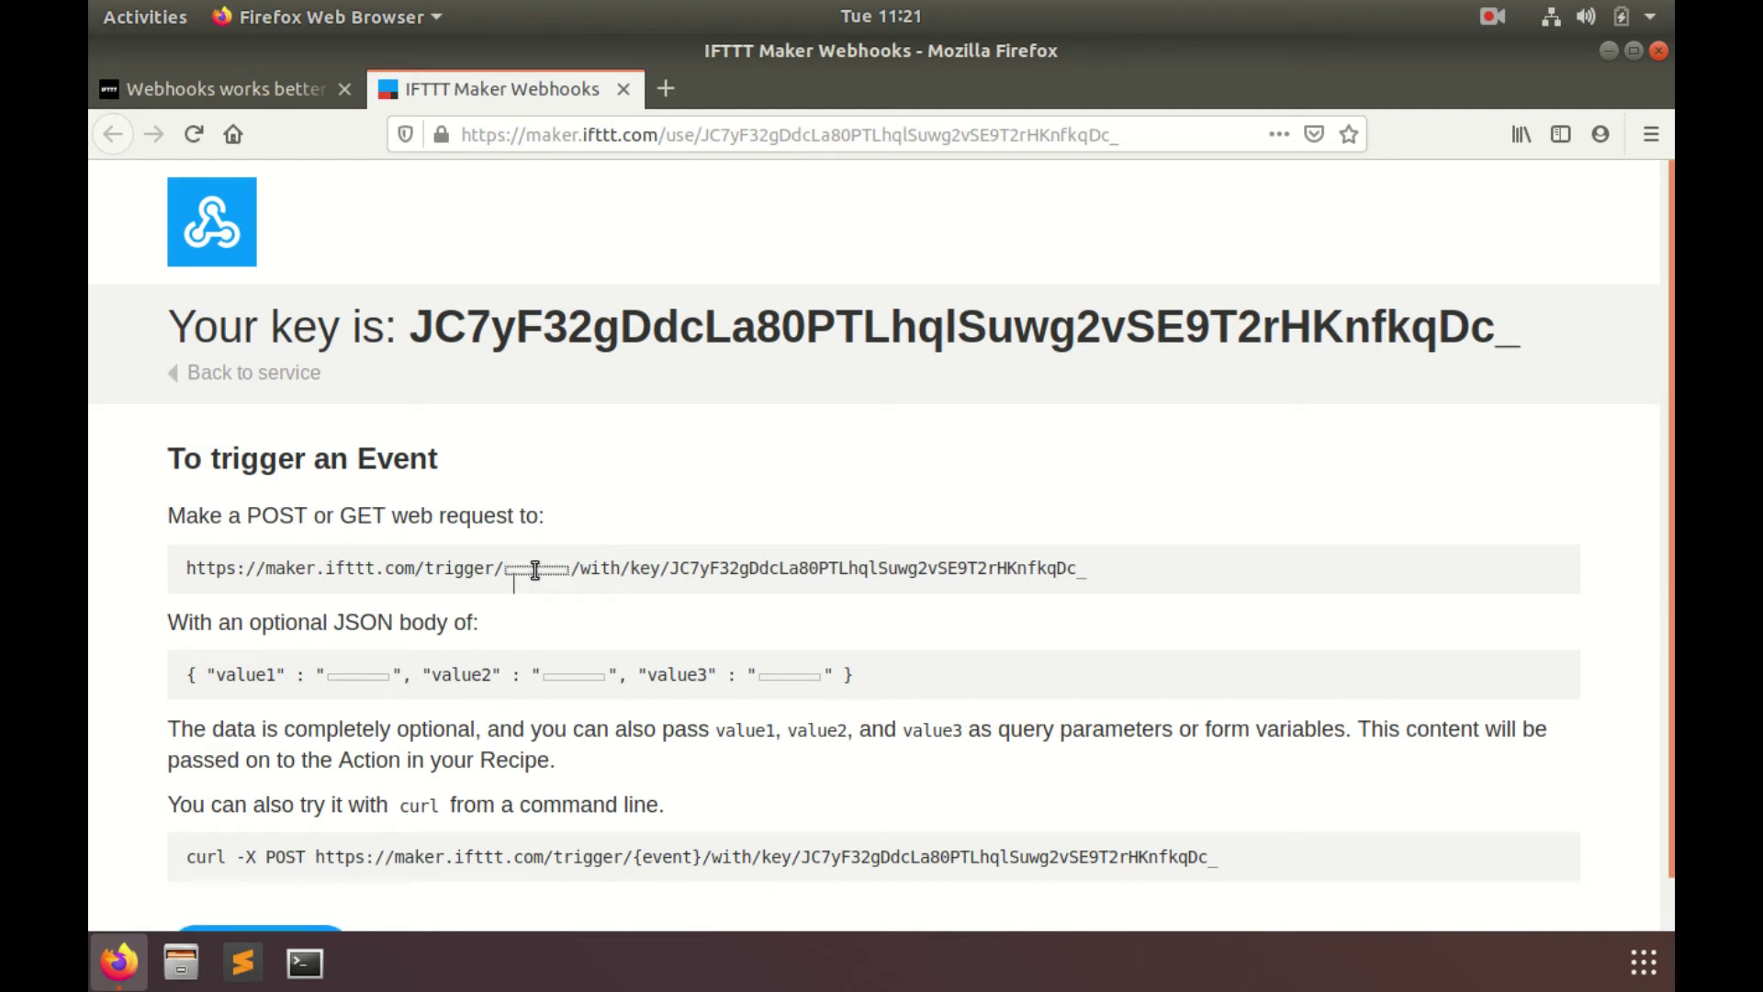
{"action": "left_click", "coordinate": [535, 571]}
{"action": "type", "text": "mous"}
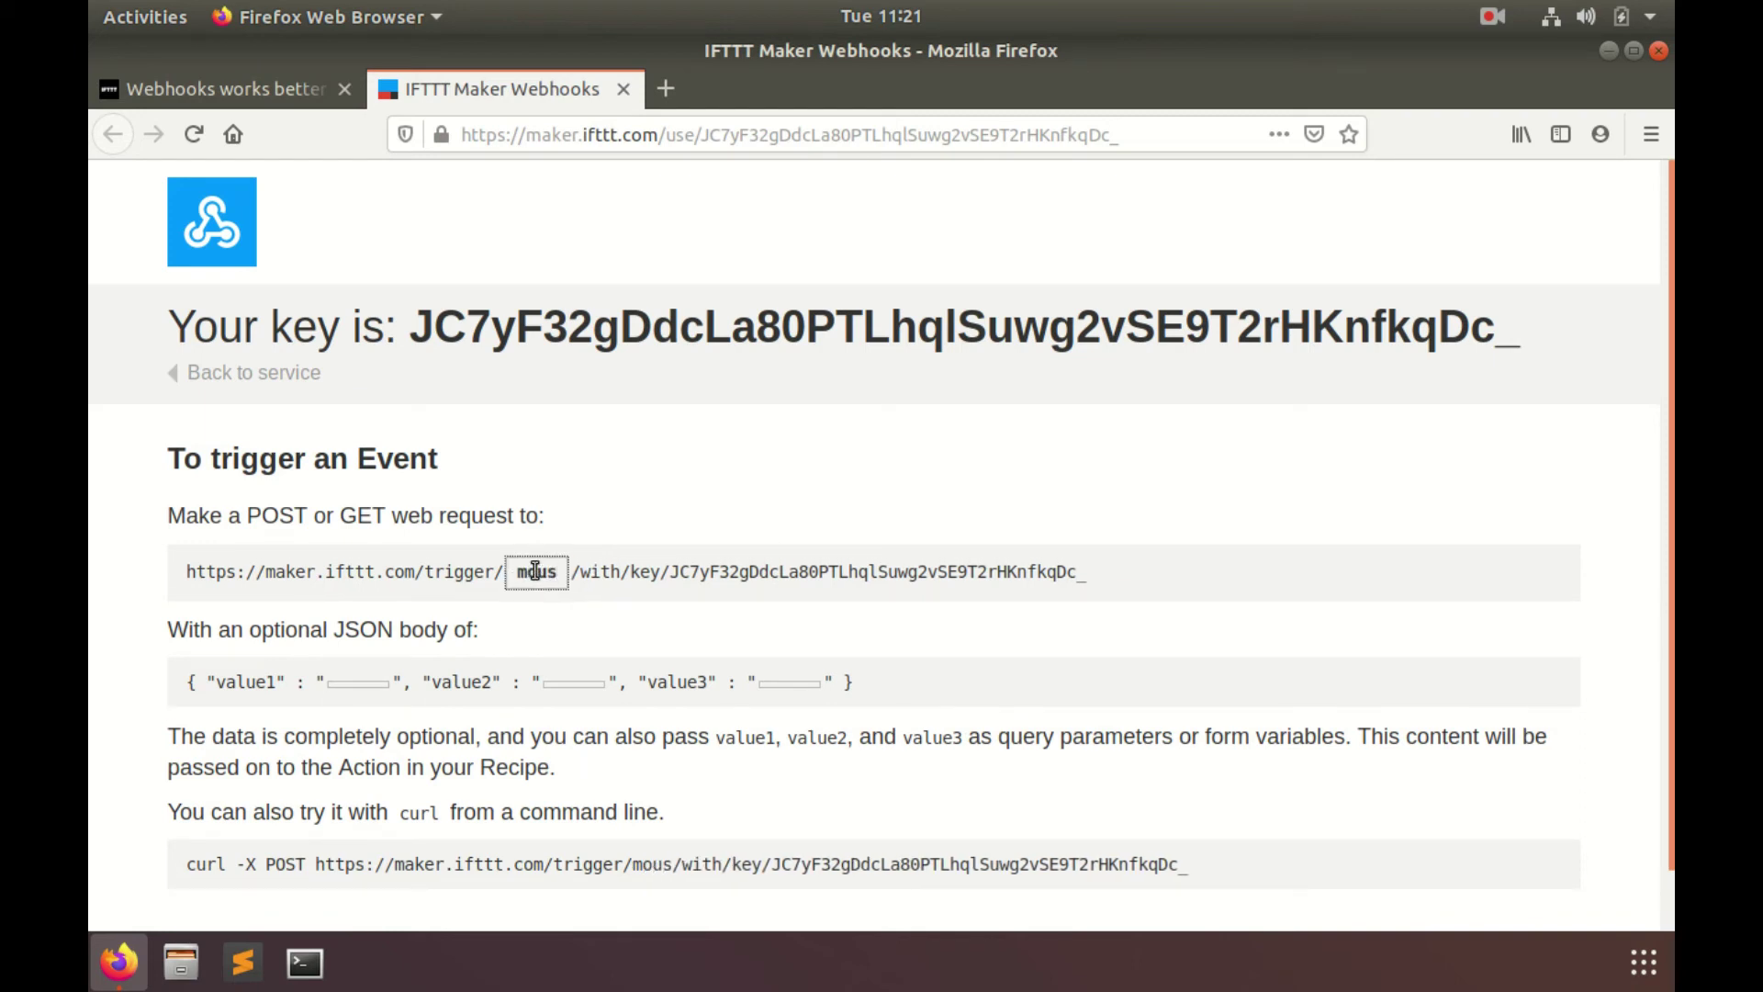
{"action": "type", "text": "etrap"}
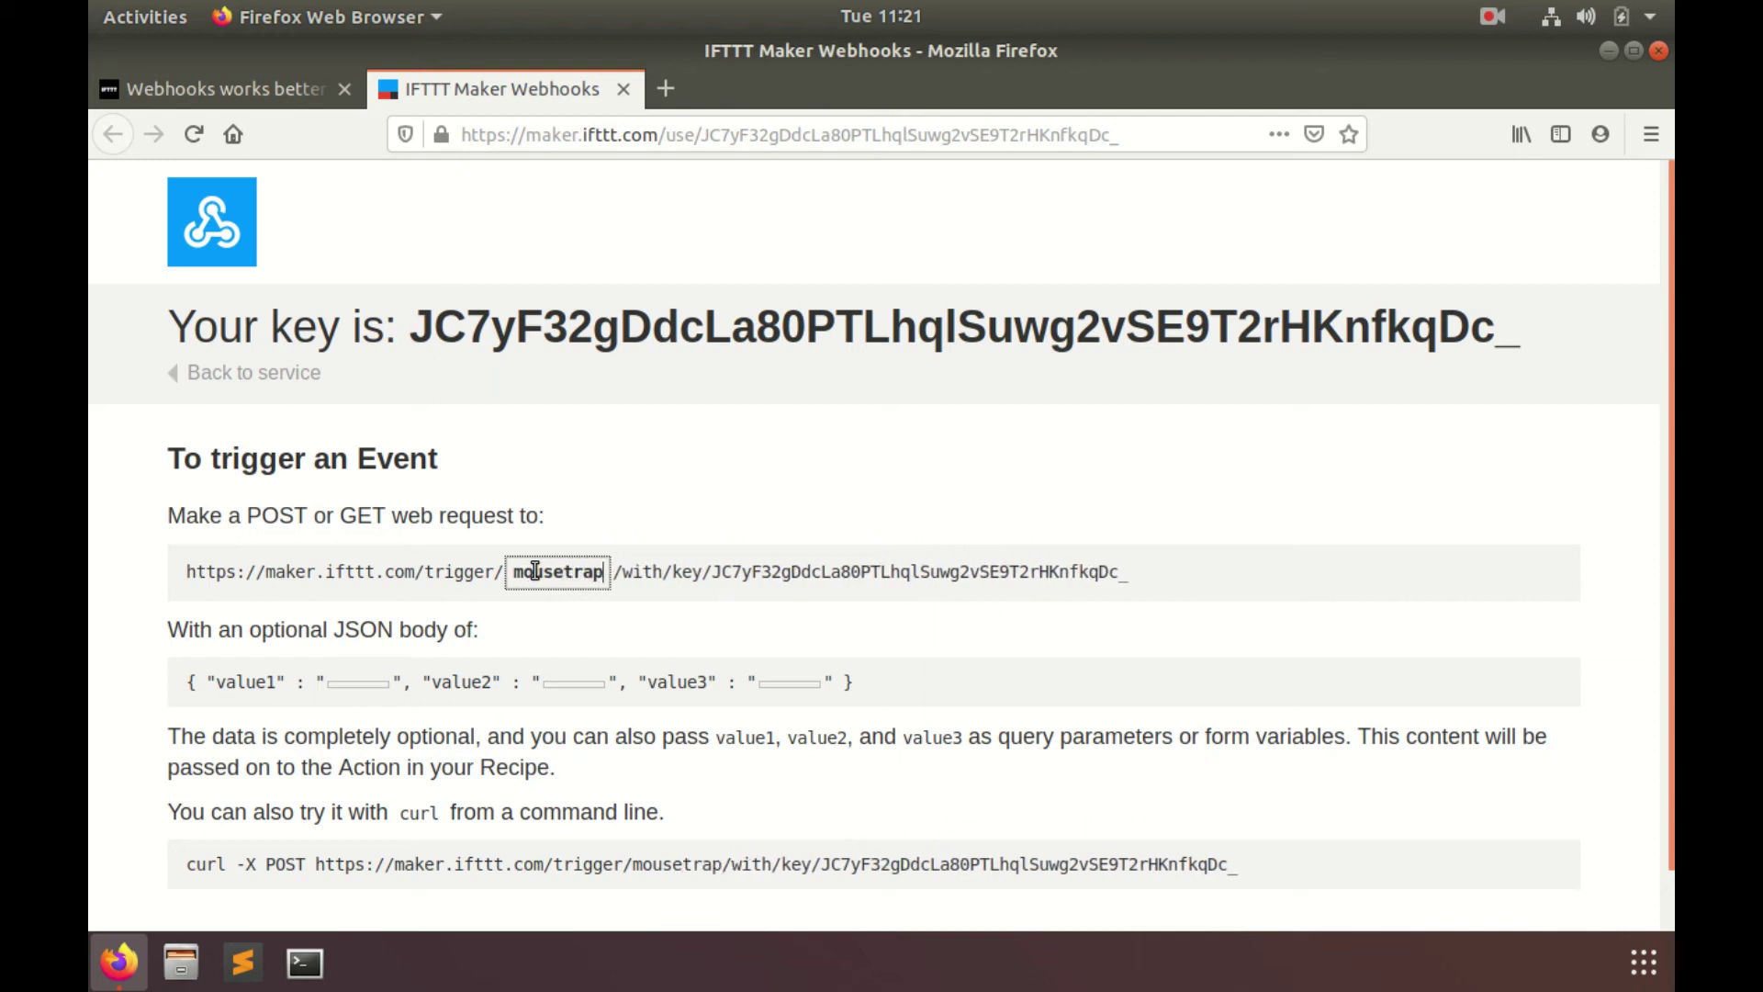
{"action": "left_click", "coordinate": [702, 522]}
{"action": "scroll", "coordinate": [950, 492], "scroll_direction": "down", "scroll_amount": 1}
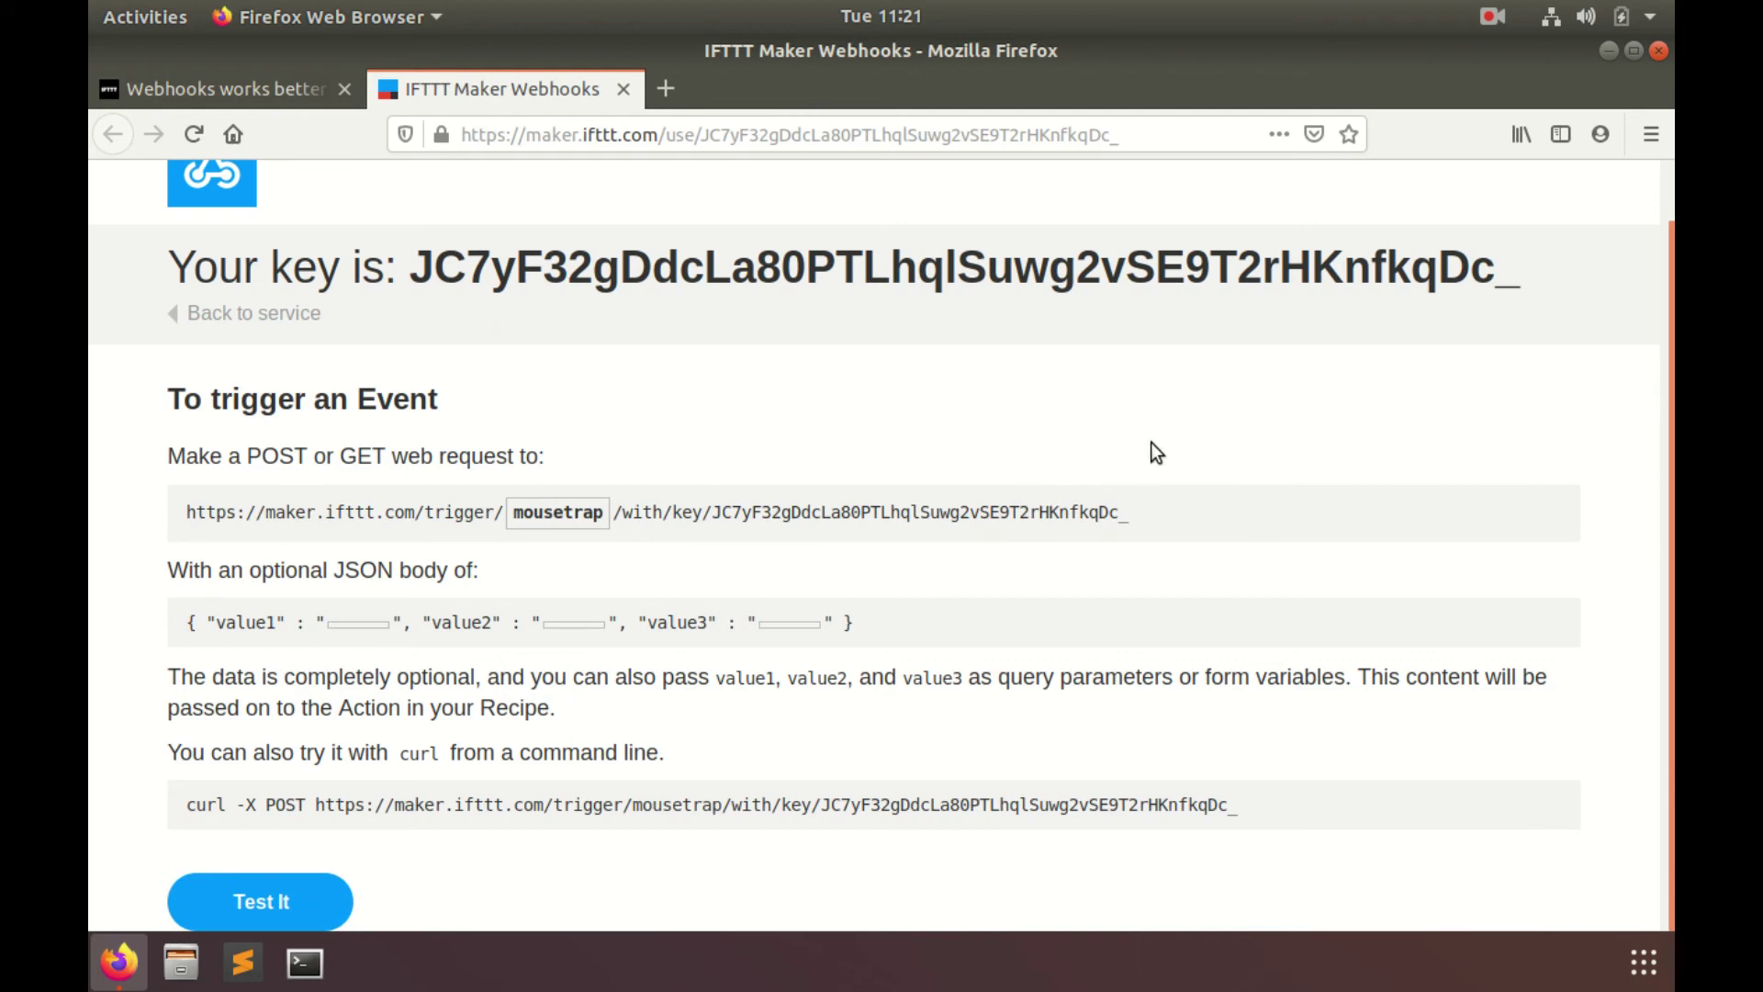
Send a test mousetrap trigger, read IFTTT's 'mouse caught at 11:52AM' notification on the phone, then clear all.
{"action": "left_click", "coordinate": [284, 905]}
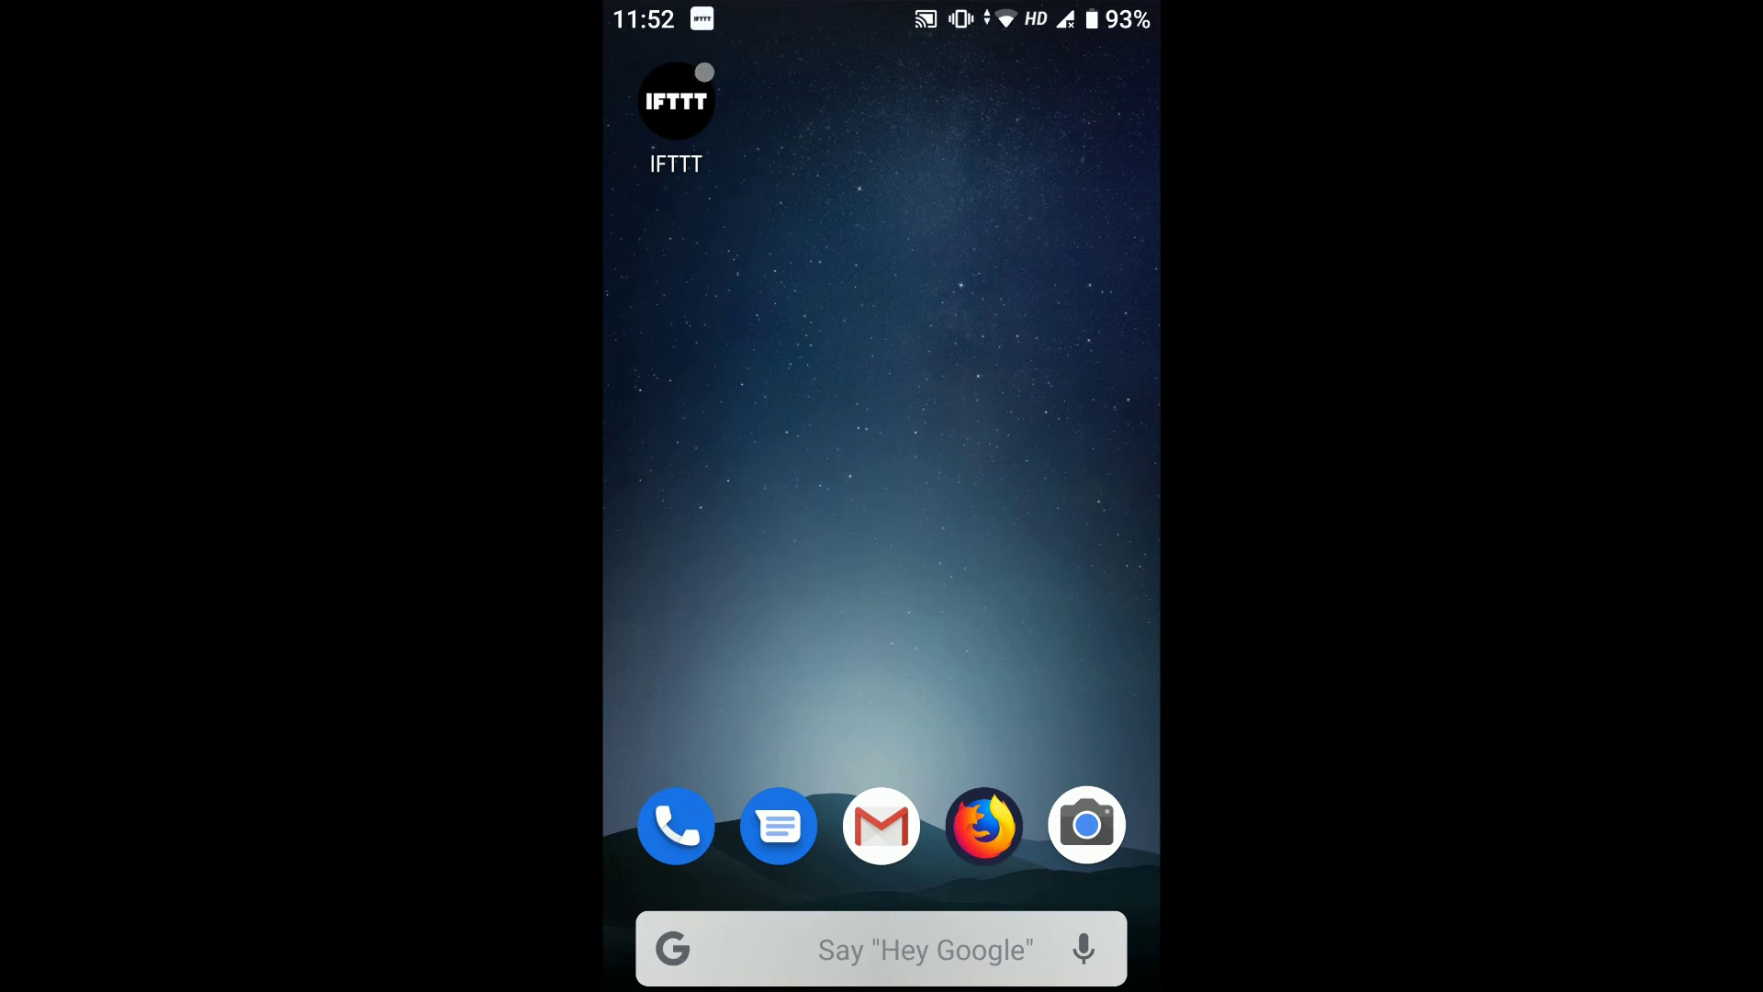
{"action": "left_click_drag", "start_coordinate": [883, 14], "coordinate": [881, 551]}
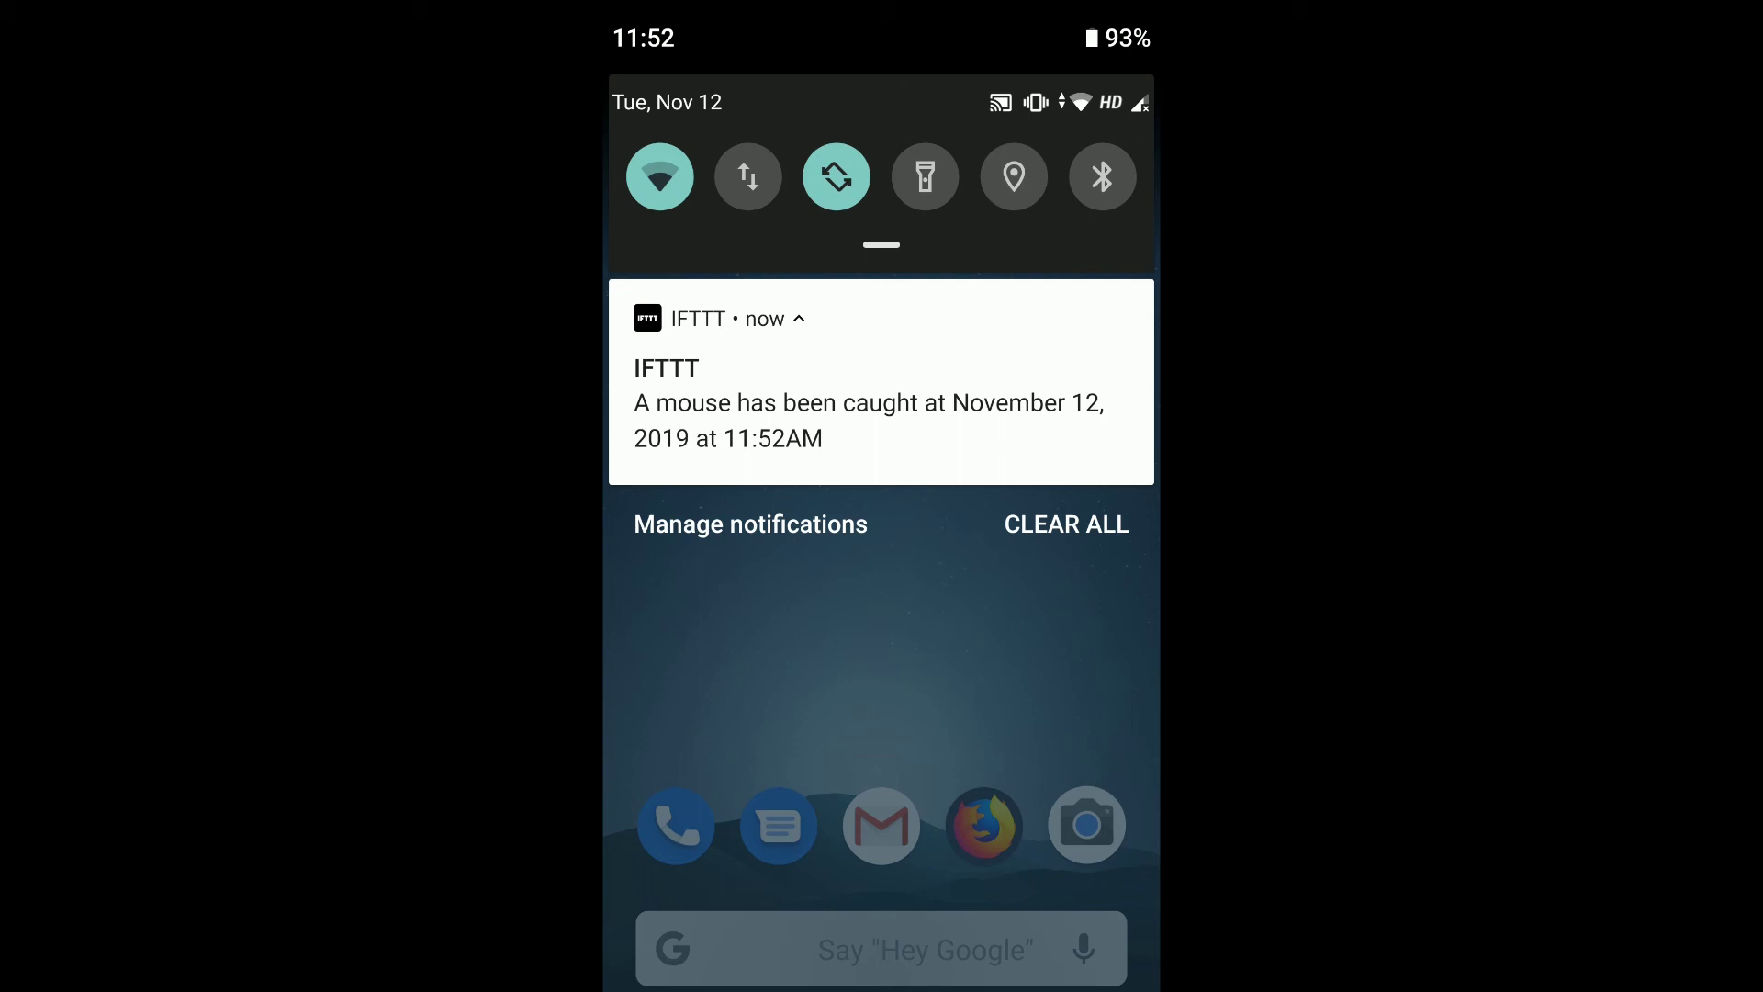
{"action": "left_click", "coordinate": [1062, 524]}
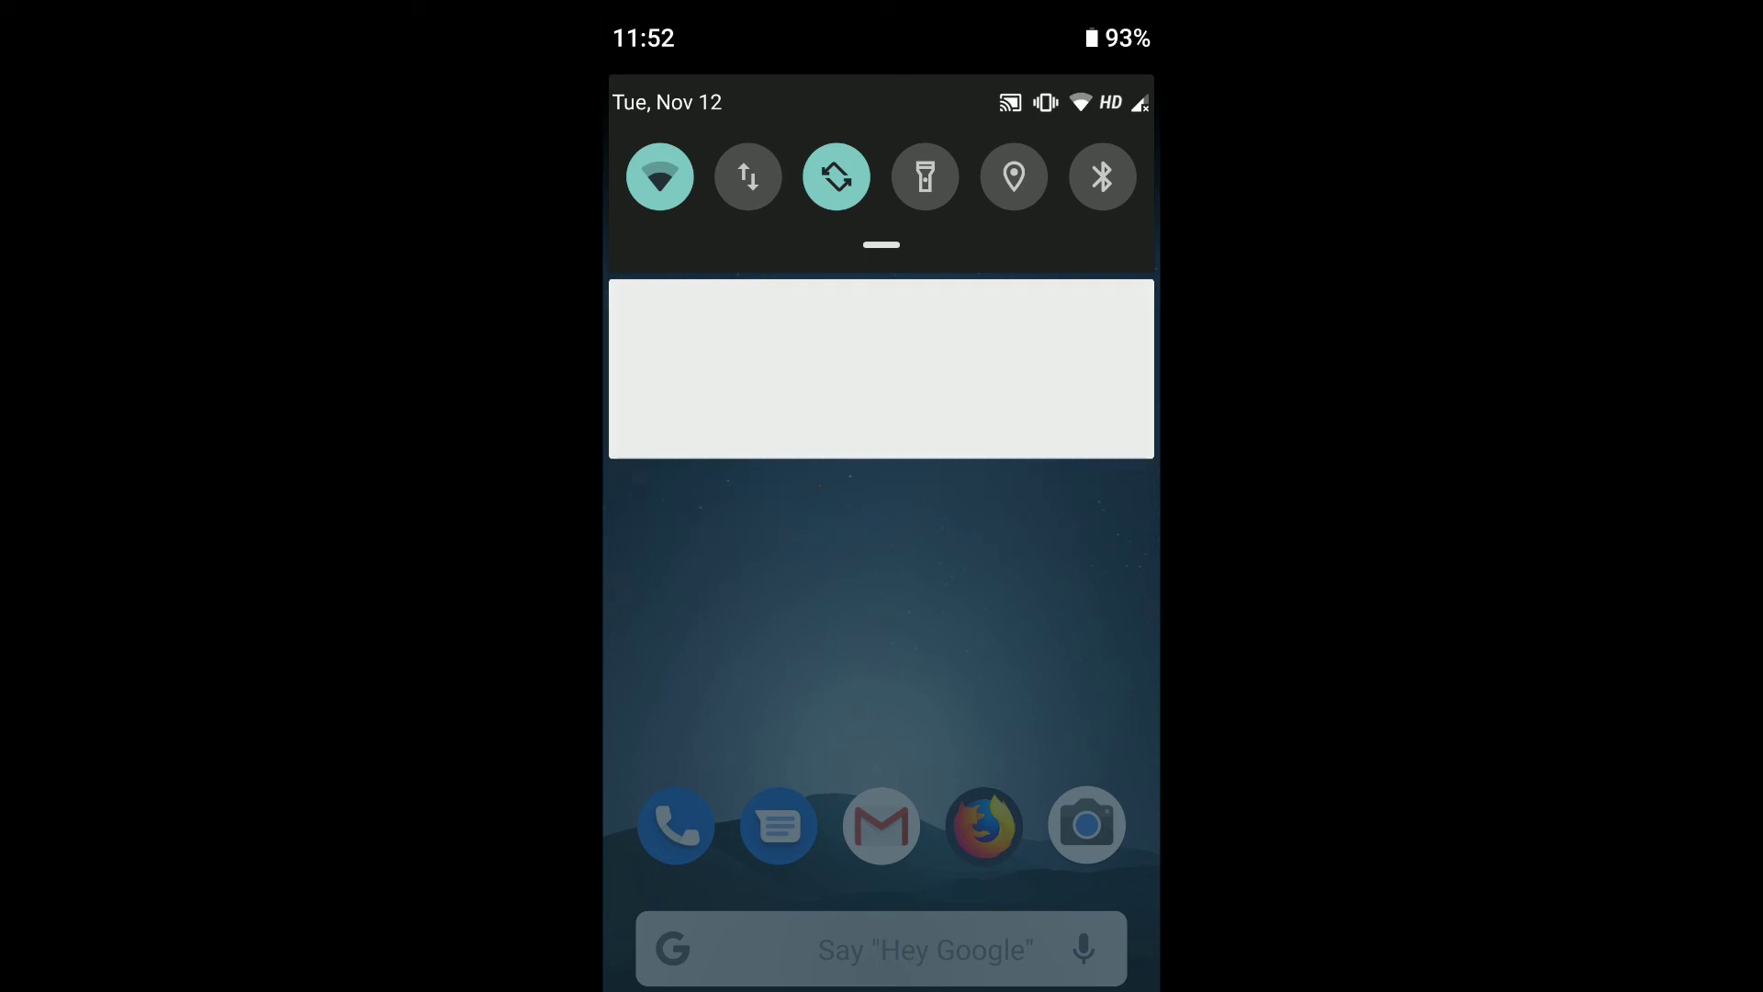